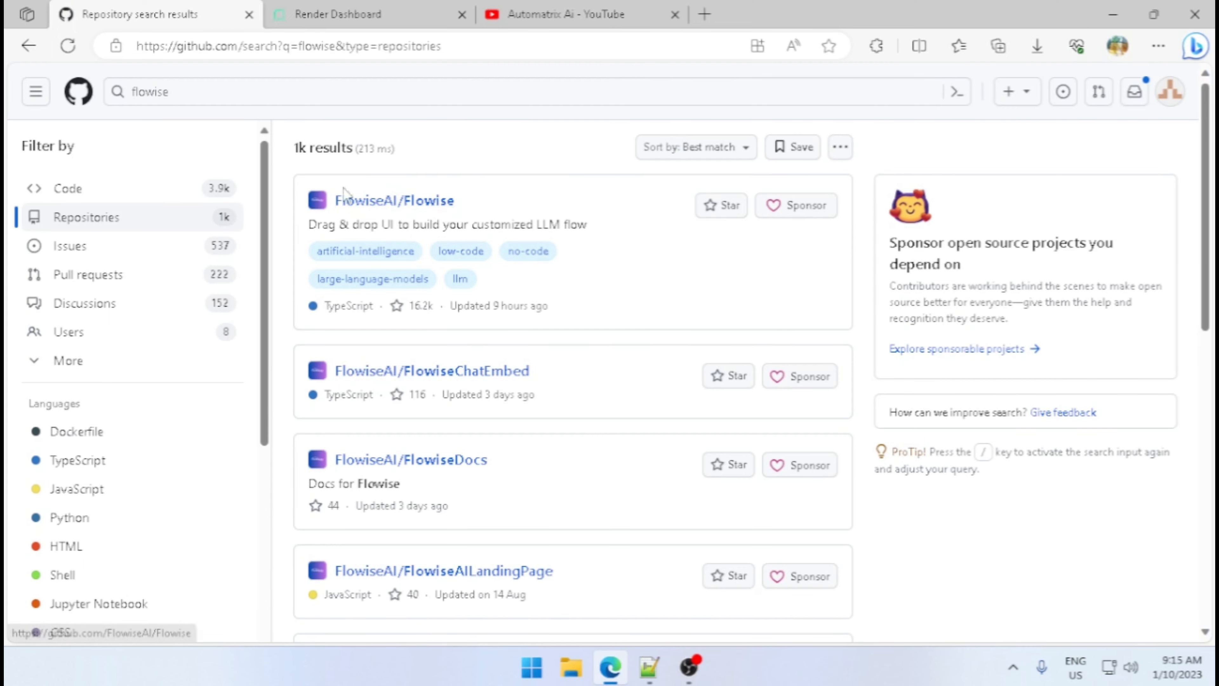
Open the FlowiseAI/Flowise repository and fork it to the personal account as Flowise, copying only the main branch.
{"action": "left_click", "coordinate": [427, 204]}
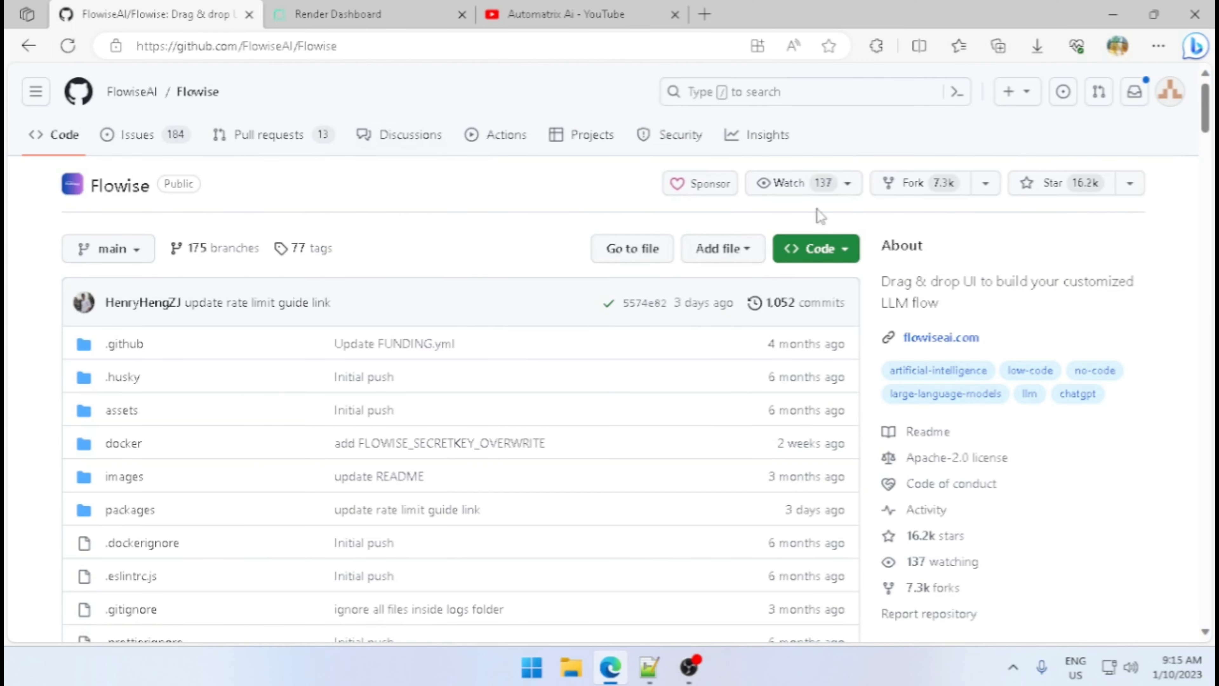
{"action": "scroll", "coordinate": [405, 270], "scroll_direction": "down", "scroll_amount": 15}
{"action": "scroll", "coordinate": [405, 288], "scroll_direction": "up", "scroll_amount": 10}
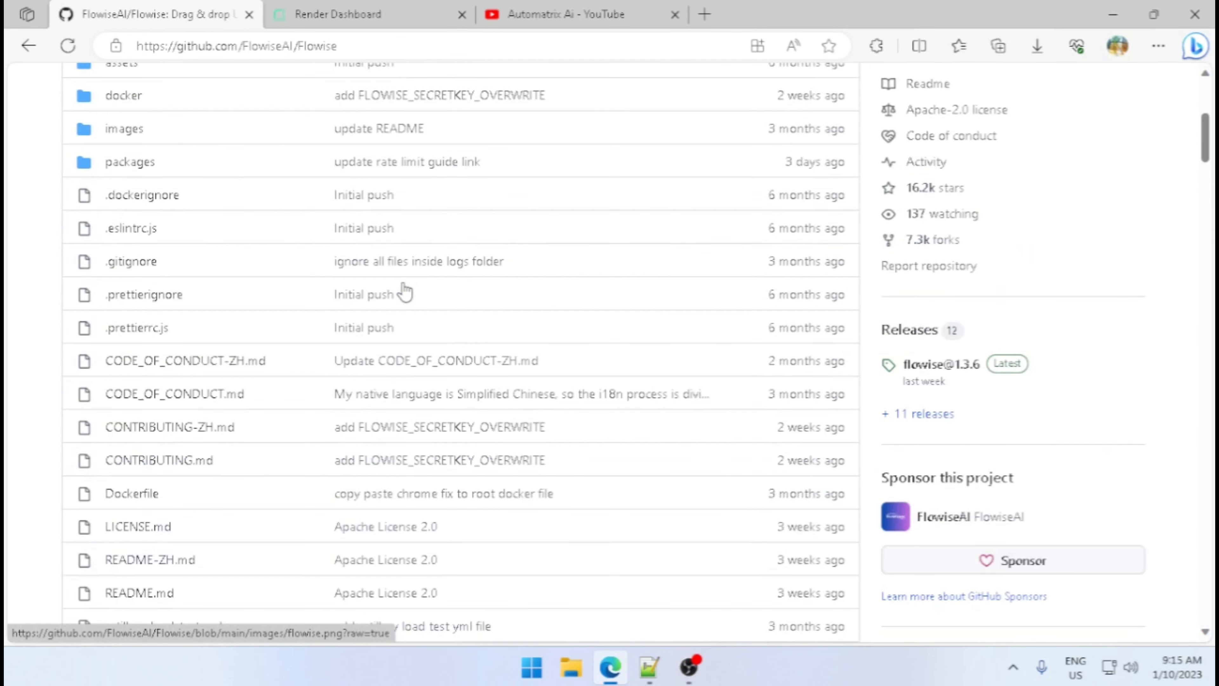
{"action": "scroll", "coordinate": [405, 291], "scroll_direction": "up", "scroll_amount": 7}
{"action": "left_click", "coordinate": [987, 185]}
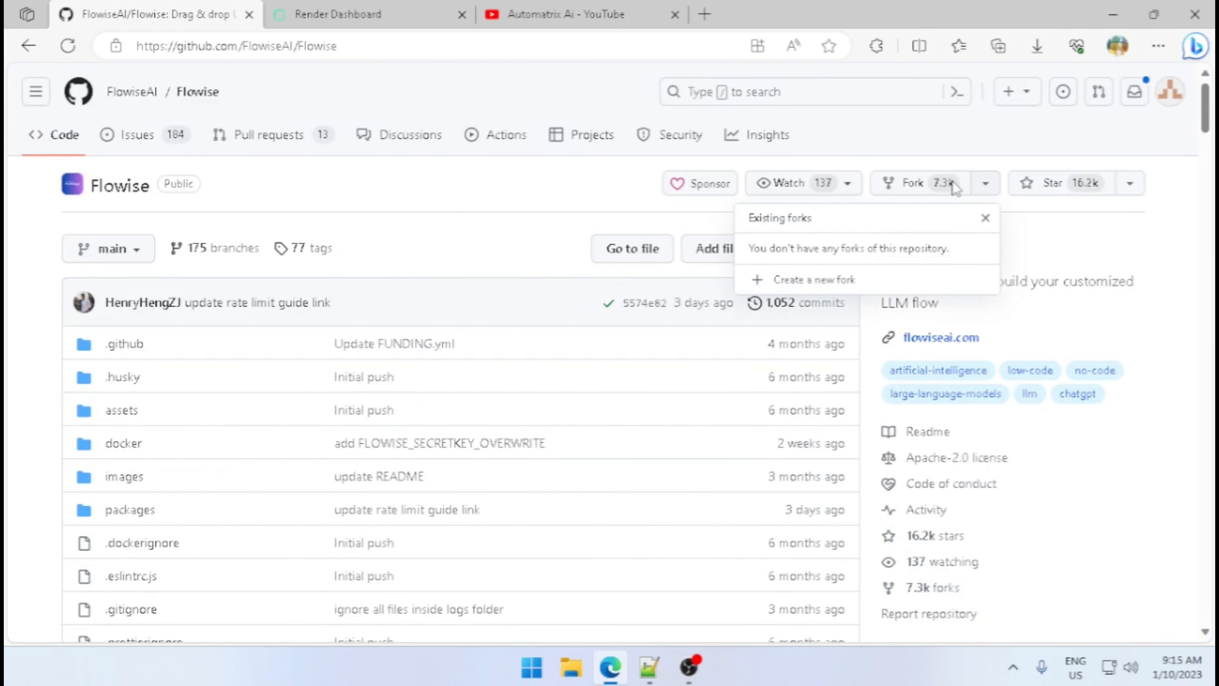
{"action": "left_click", "coordinate": [839, 279]}
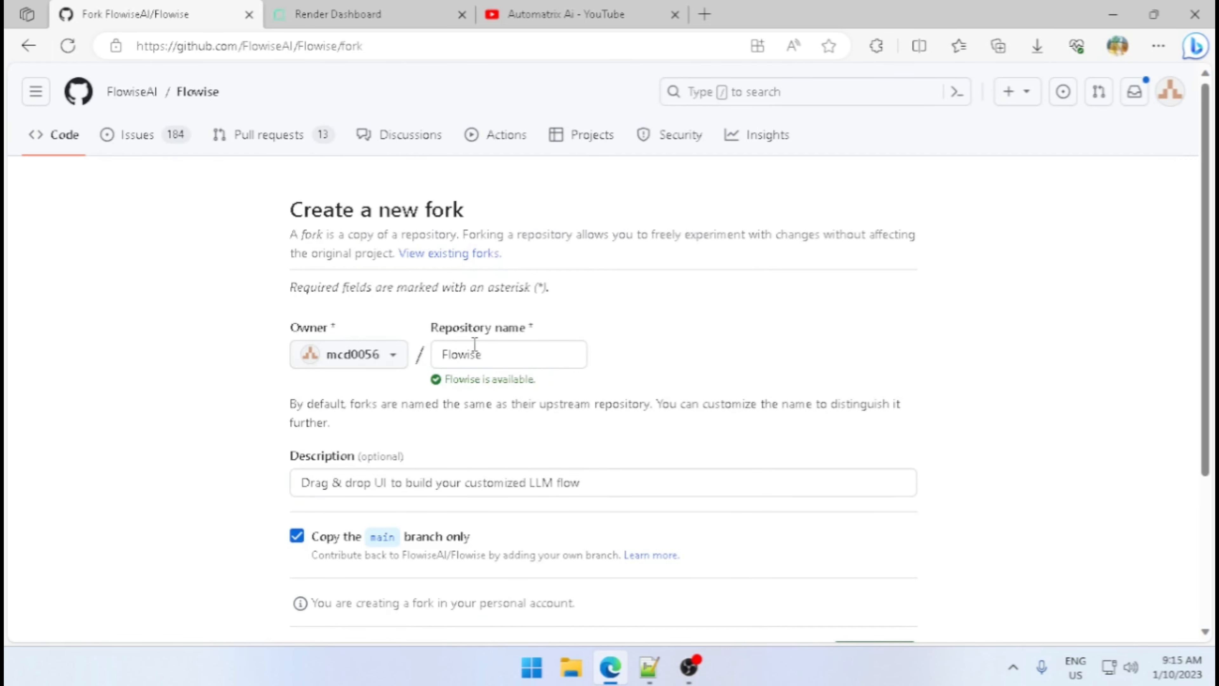
{"action": "scroll", "coordinate": [557, 345], "scroll_direction": "down", "scroll_amount": 3}
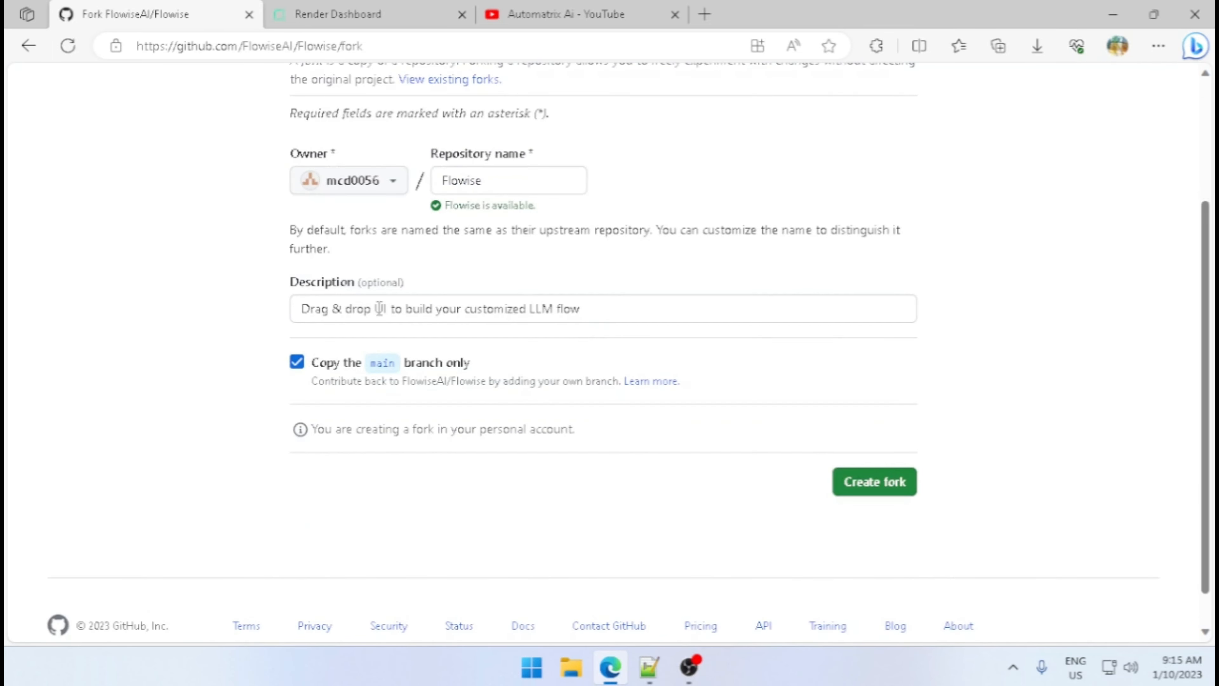
{"action": "left_click", "coordinate": [865, 495]}
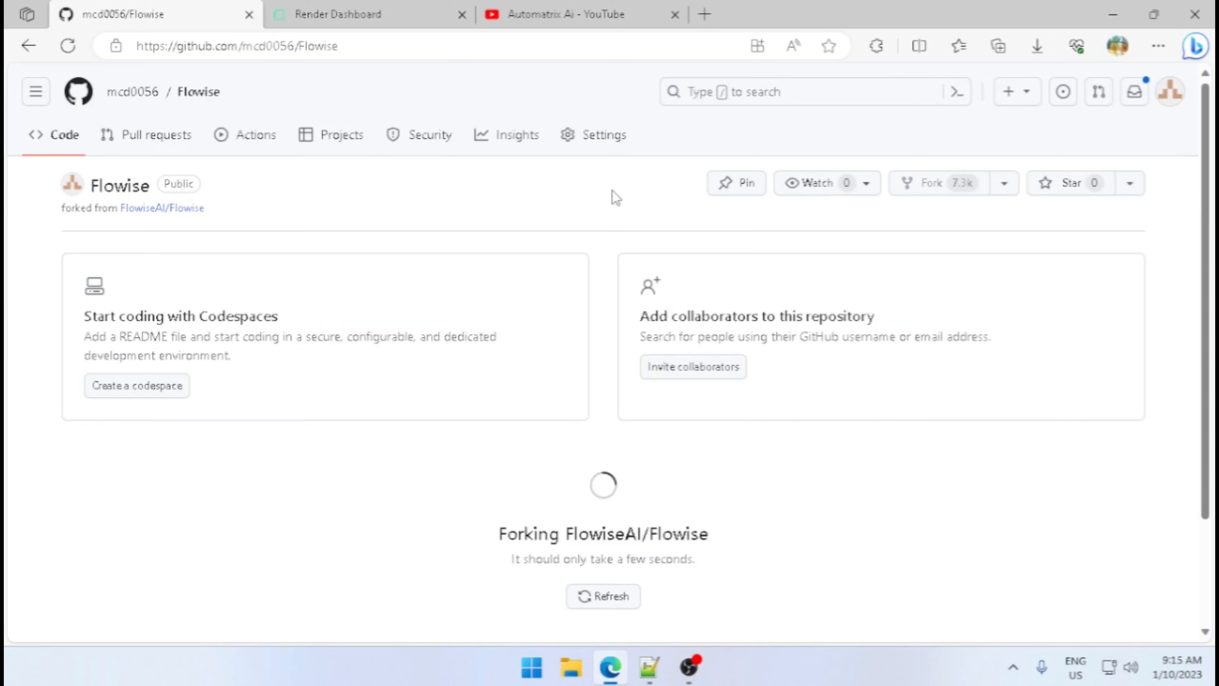
Look through the forked repository's files and README, from the quick start and Docker instructions down to the Self Host options.
{"action": "scroll", "coordinate": [613, 192], "scroll_direction": "down", "scroll_amount": 3}
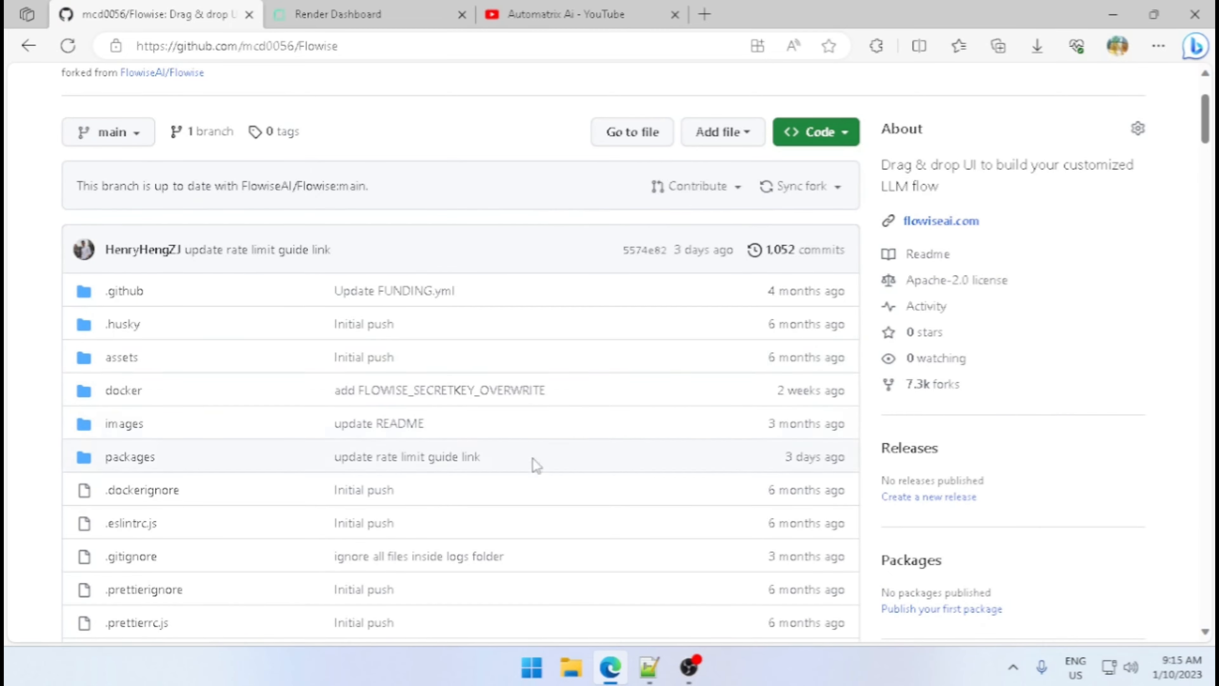
{"action": "scroll", "coordinate": [508, 451], "scroll_direction": "up", "scroll_amount": 3}
{"action": "scroll", "coordinate": [569, 345], "scroll_direction": "down", "scroll_amount": 10}
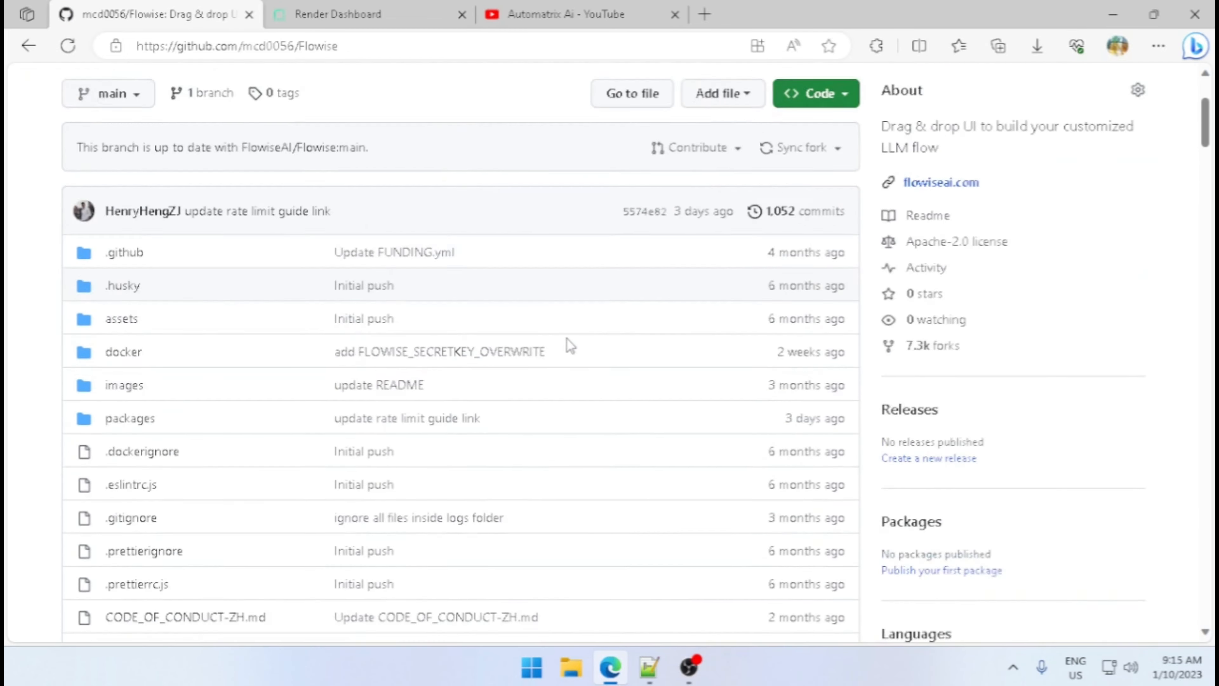
{"action": "scroll", "coordinate": [565, 338], "scroll_direction": "down", "scroll_amount": 15}
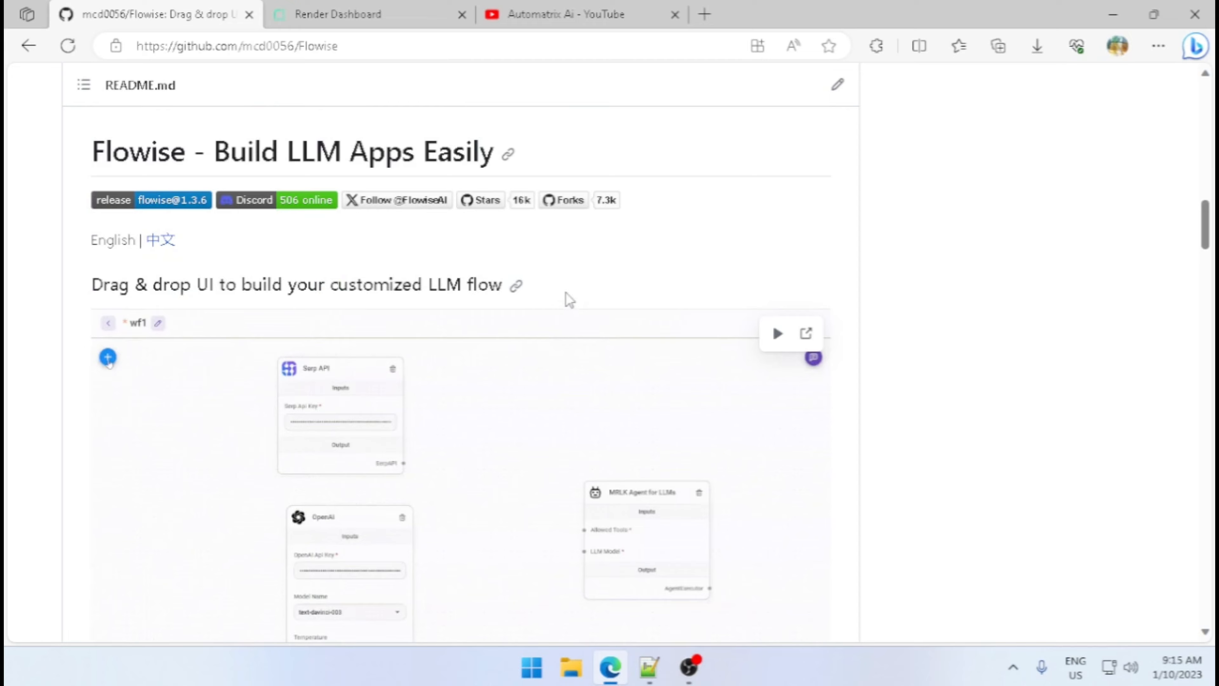
{"action": "scroll", "coordinate": [550, 255], "scroll_direction": "down", "scroll_amount": 8}
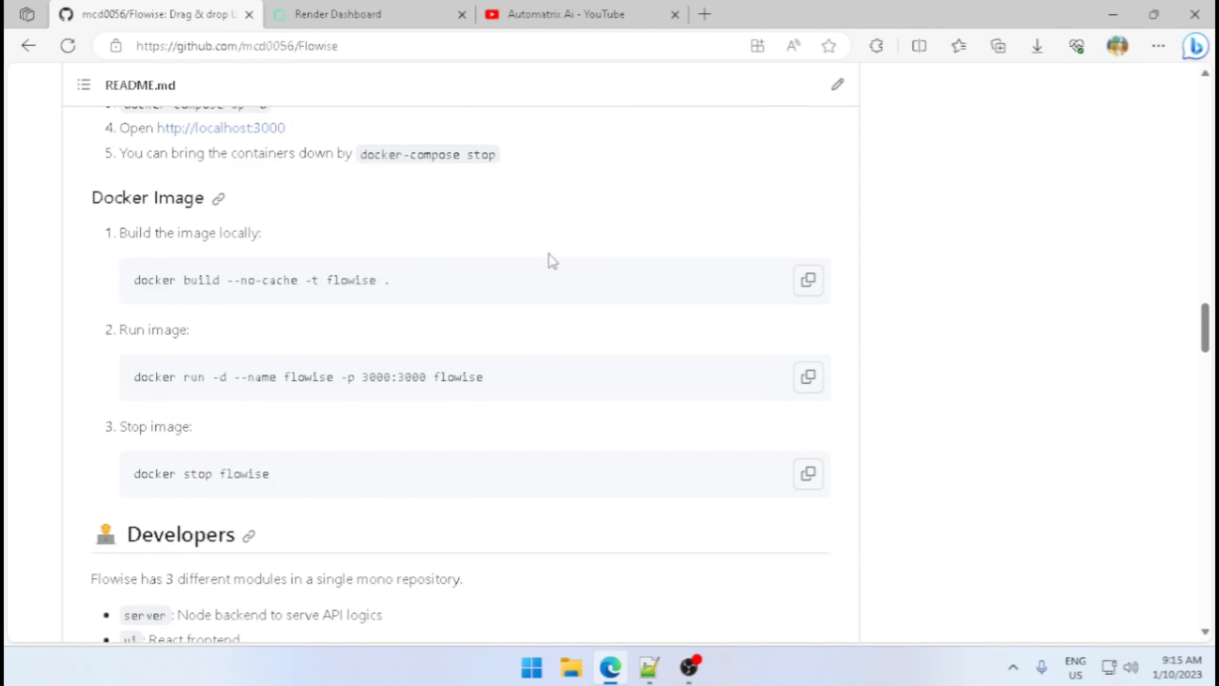
{"action": "scroll", "coordinate": [550, 255], "scroll_direction": "up", "scroll_amount": 3}
{"action": "scroll", "coordinate": [549, 255], "scroll_direction": "up", "scroll_amount": 12}
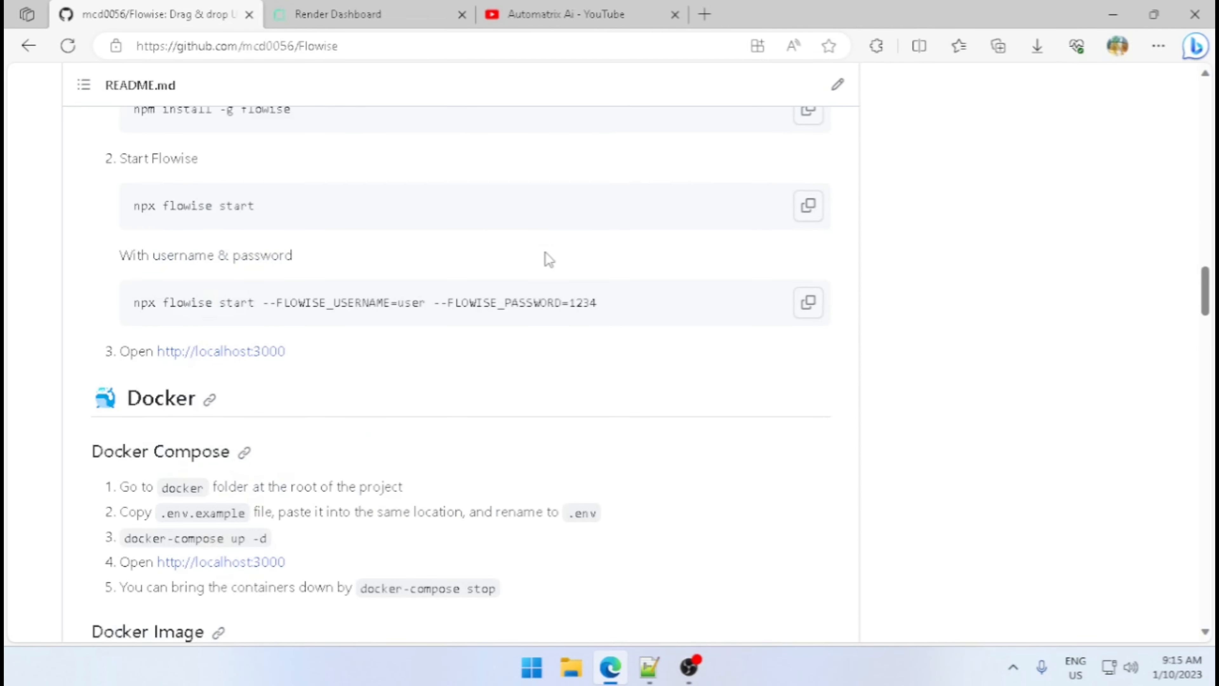
{"action": "scroll", "coordinate": [335, 267], "scroll_direction": "up", "scroll_amount": 3}
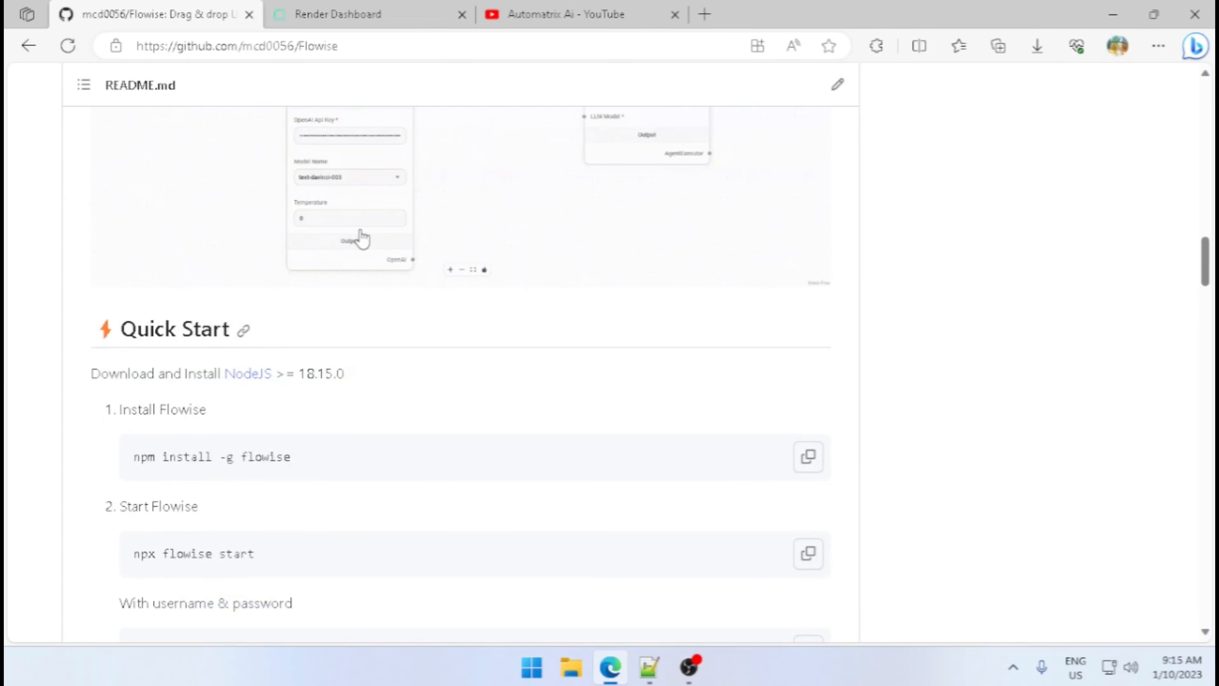
{"action": "scroll", "coordinate": [463, 351], "scroll_direction": "down", "scroll_amount": 4}
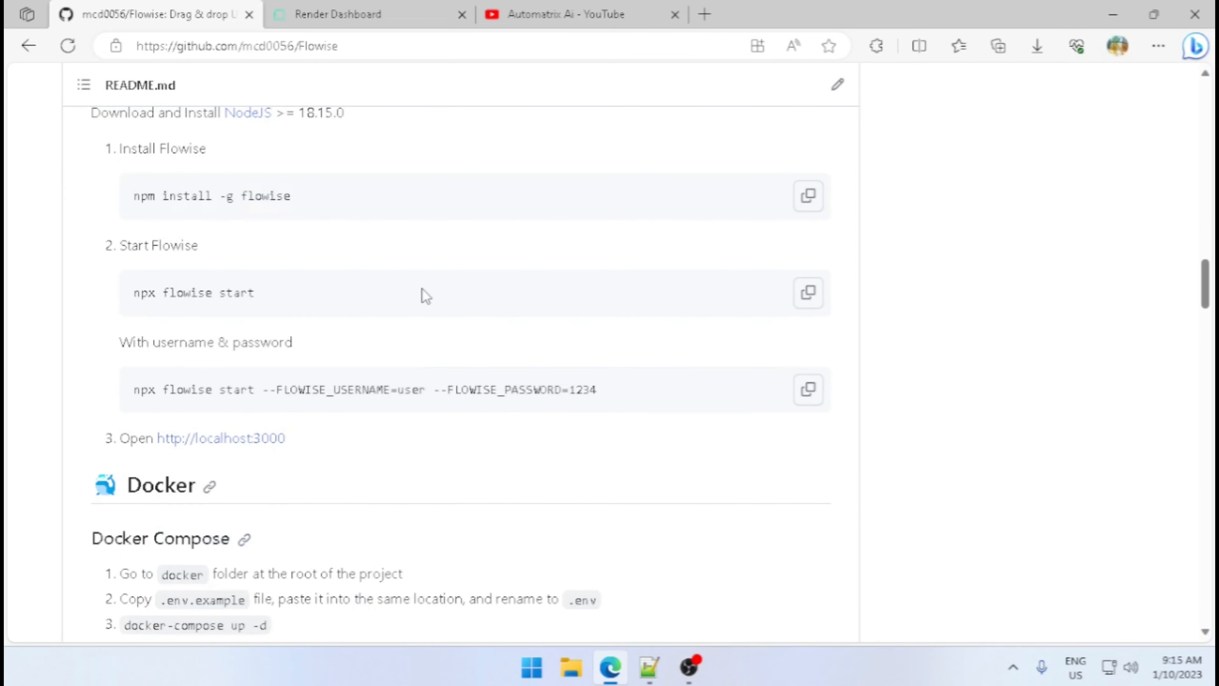
{"action": "scroll", "coordinate": [496, 305], "scroll_direction": "down", "scroll_amount": 20}
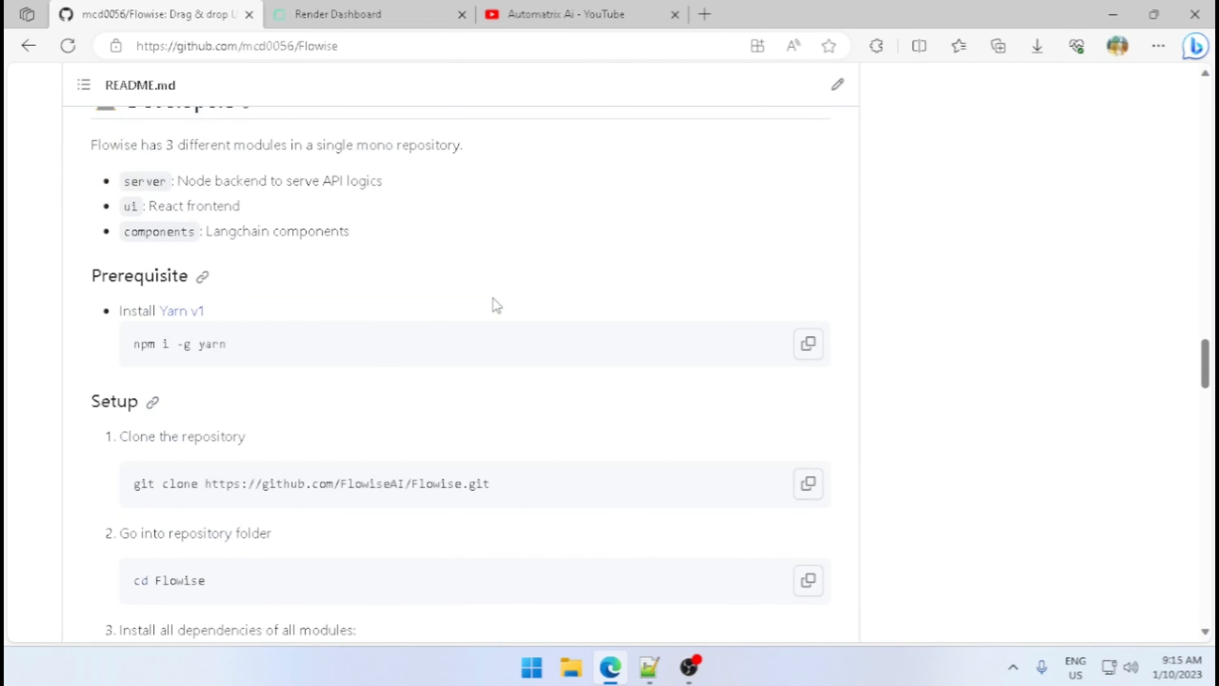
{"action": "scroll", "coordinate": [497, 305], "scroll_direction": "down", "scroll_amount": 15}
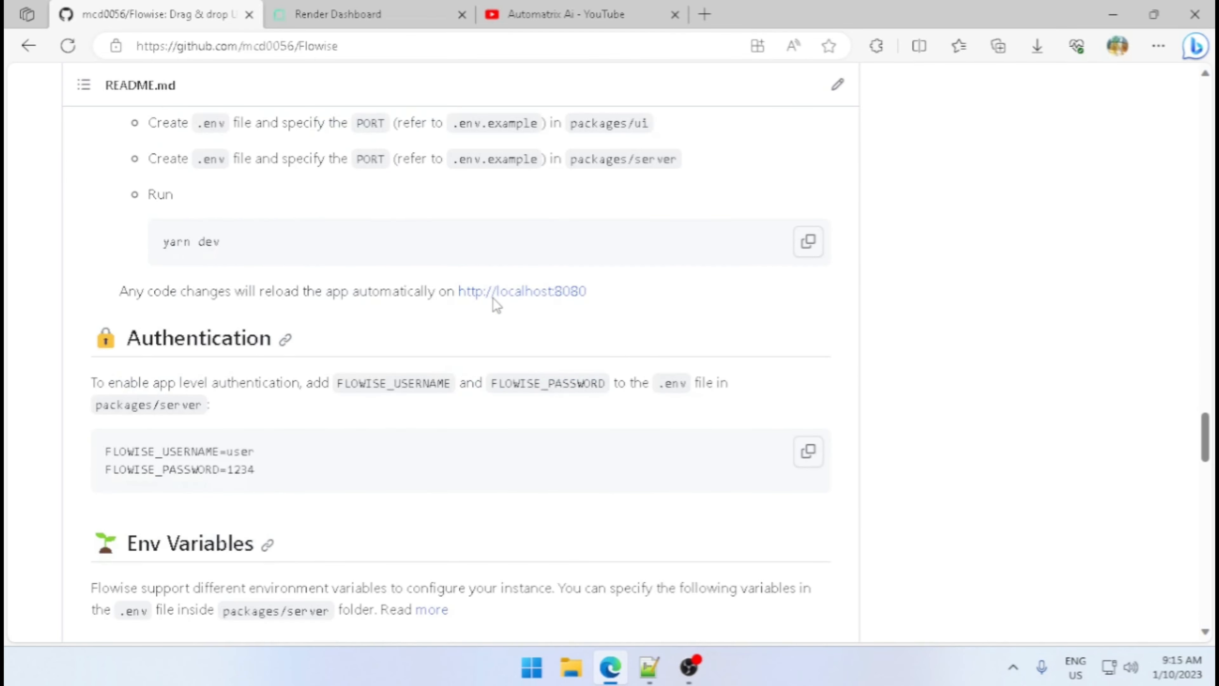
{"action": "scroll", "coordinate": [497, 306], "scroll_direction": "down", "scroll_amount": 3}
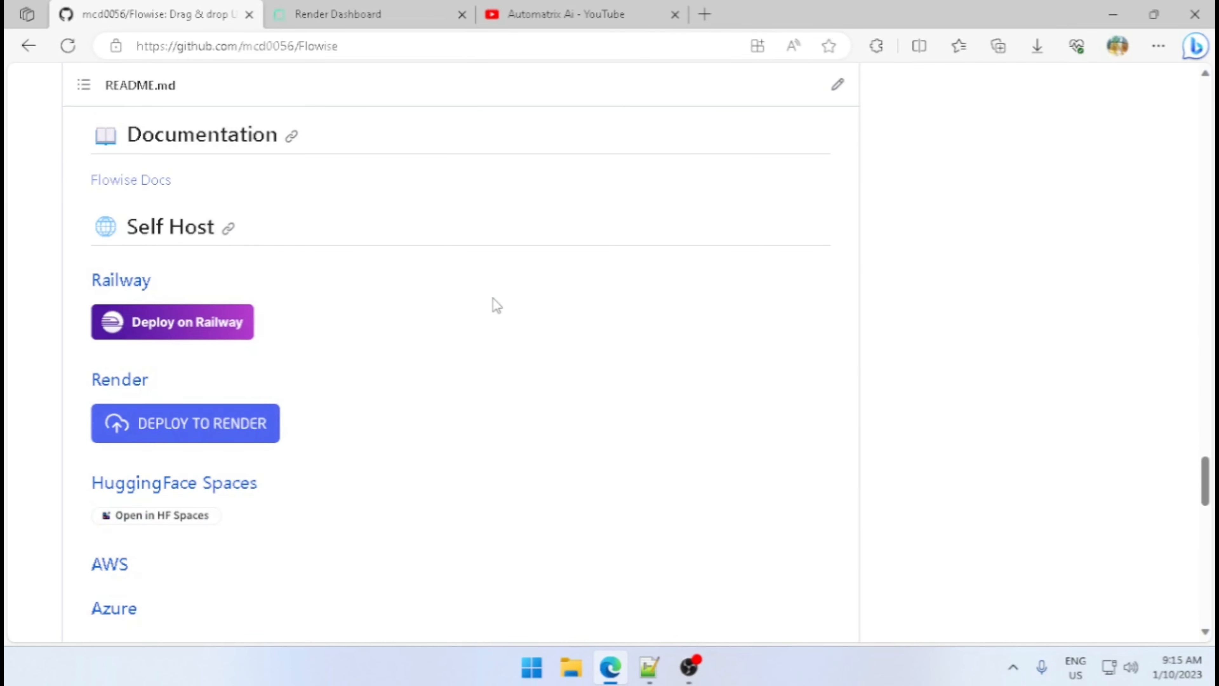
Open the Render deployment guide from the README's Self Host section and read its first steps.
{"action": "left_click", "coordinate": [242, 436]}
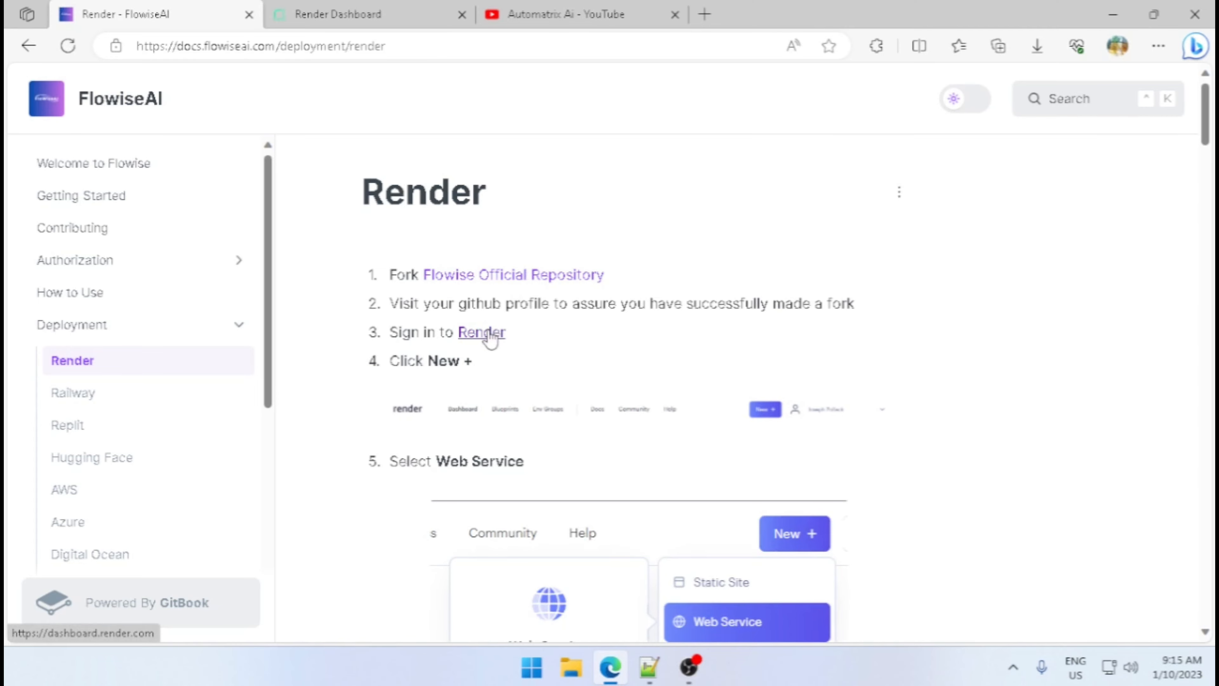
{"action": "scroll", "coordinate": [741, 331], "scroll_direction": "down", "scroll_amount": 5}
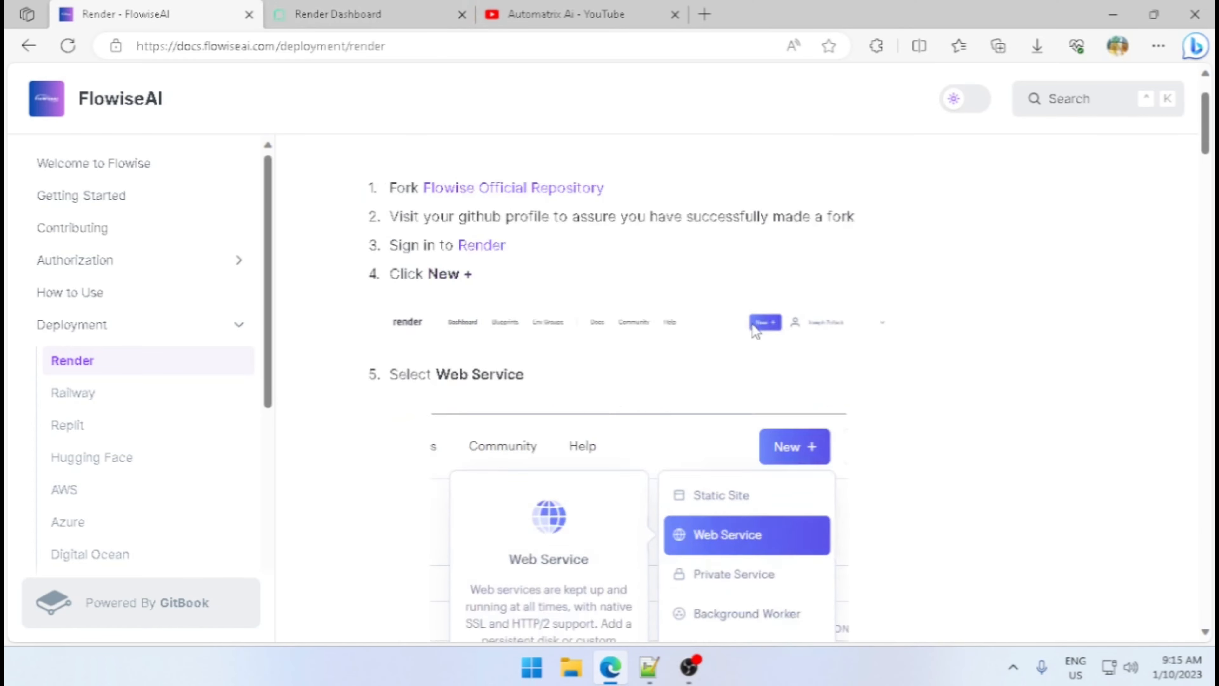
{"action": "scroll", "coordinate": [741, 331], "scroll_direction": "up", "scroll_amount": 3}
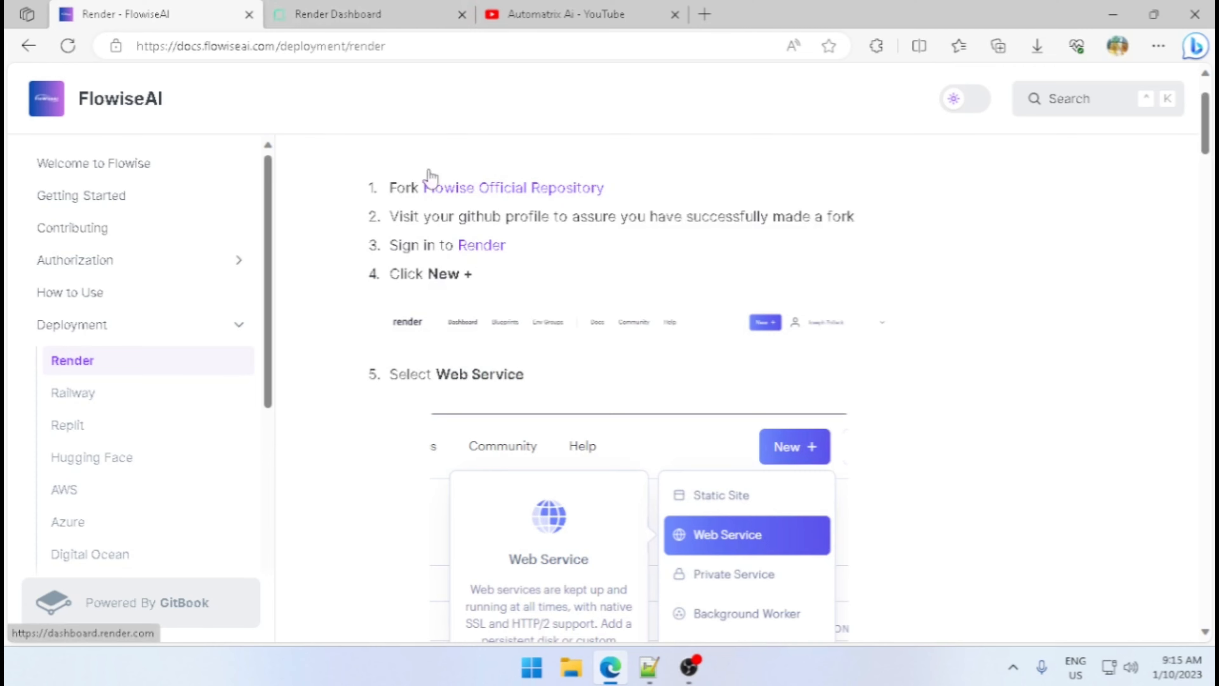
On the Render dashboard, start a new web service built from a Git repository and connect the forked Flowise repository.
{"action": "left_click", "coordinate": [350, 14]}
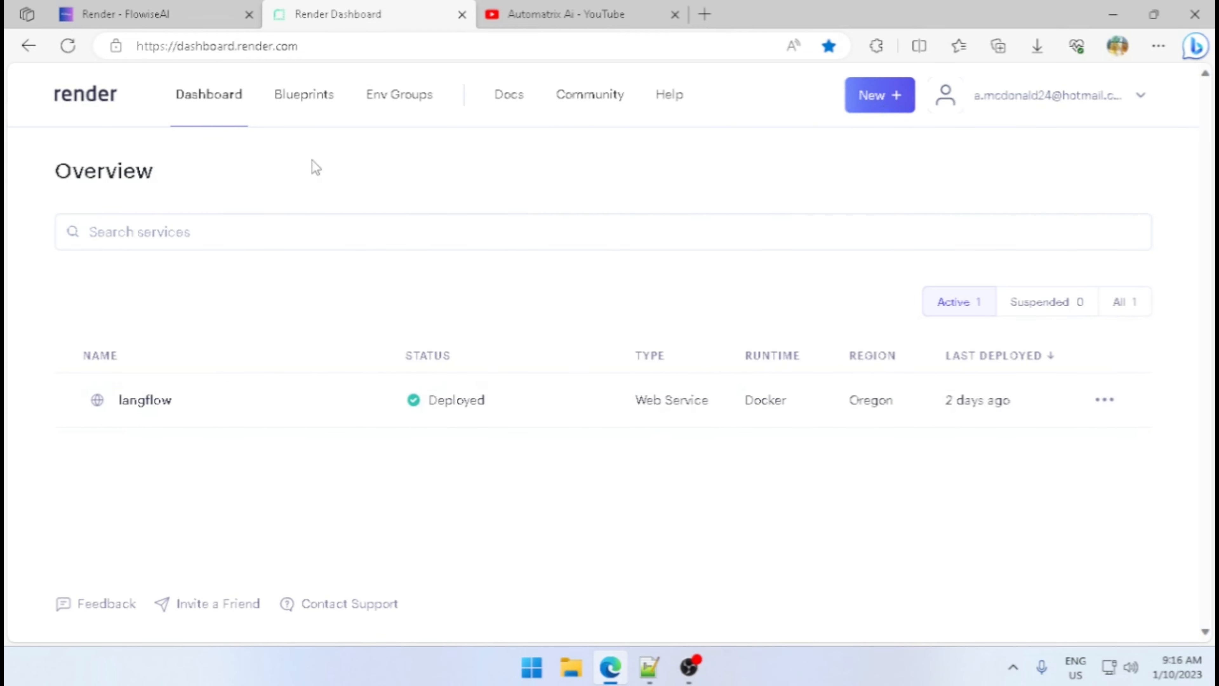
{"action": "left_click", "coordinate": [886, 98]}
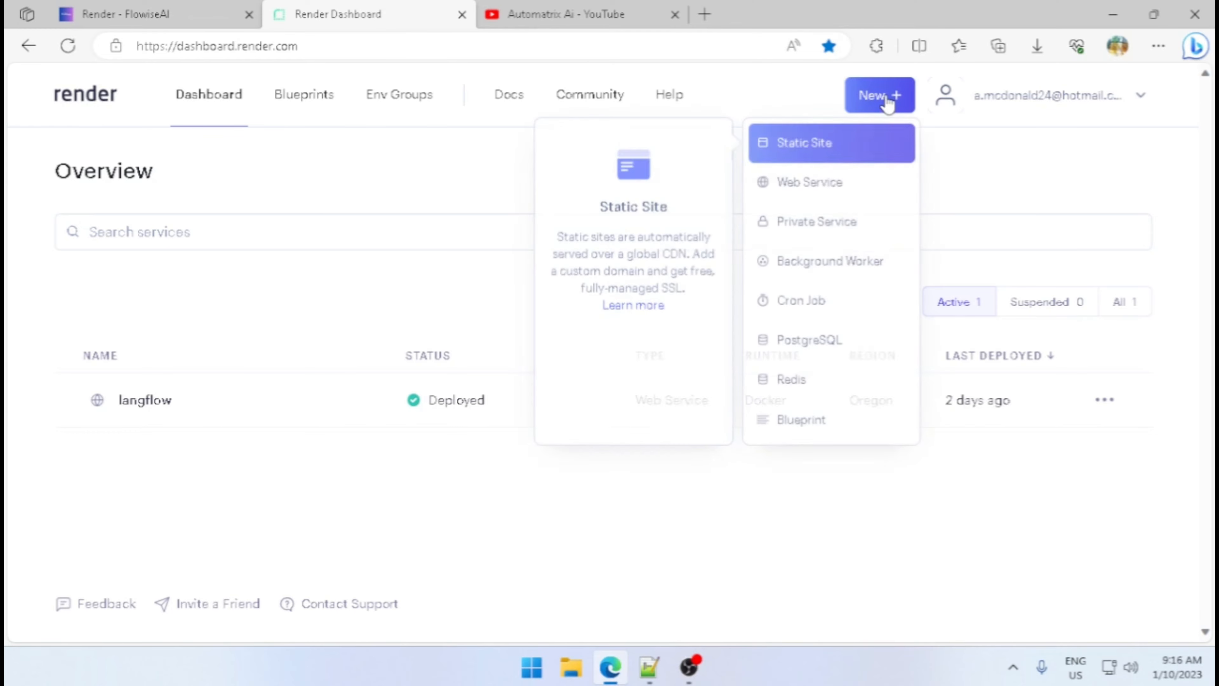
{"action": "left_click", "coordinate": [822, 201]}
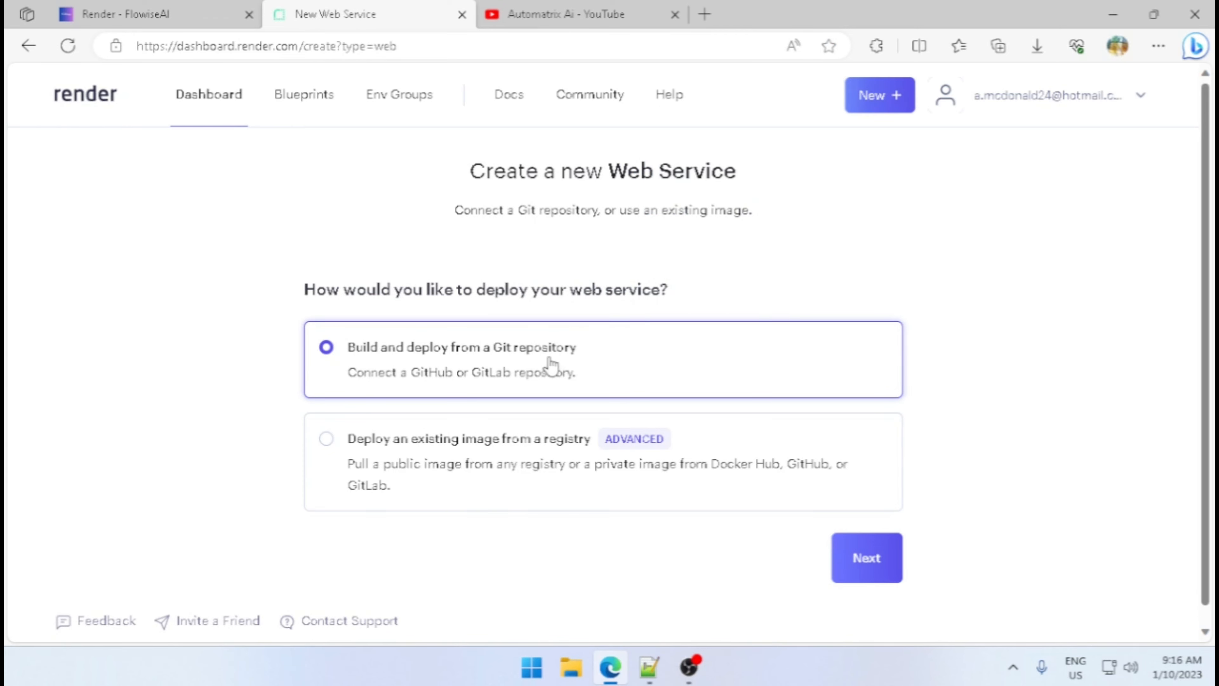
{"action": "left_click", "coordinate": [882, 581]}
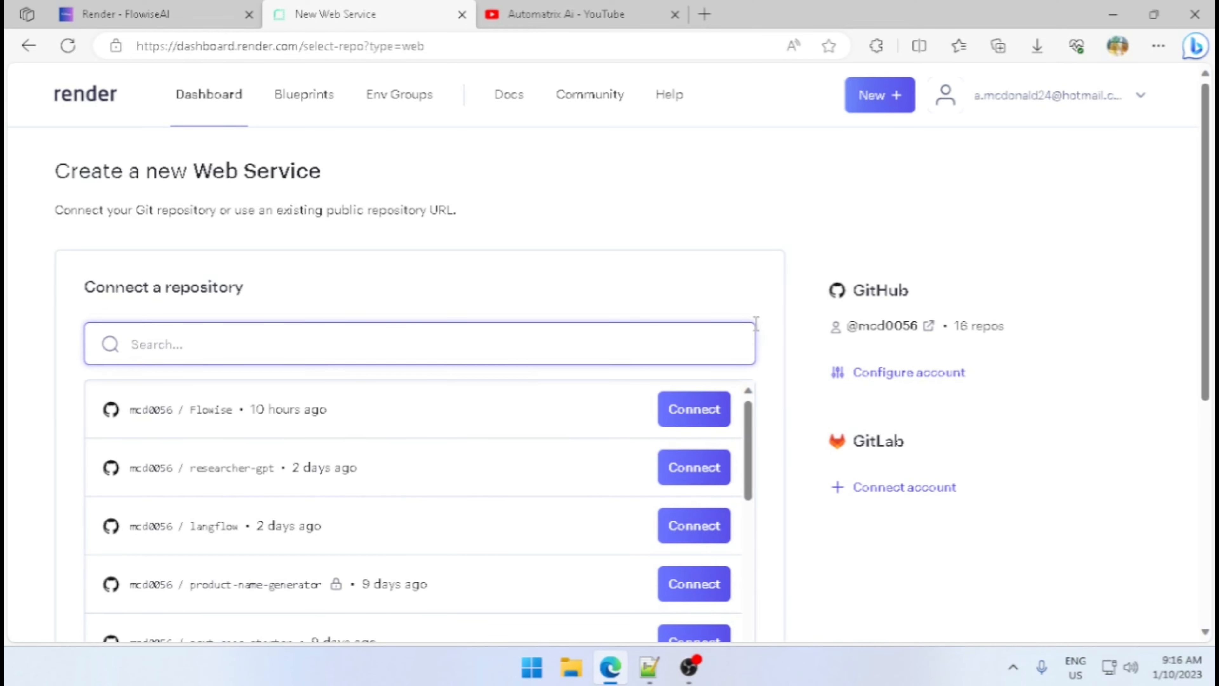
{"action": "scroll", "coordinate": [756, 323], "scroll_direction": "down", "scroll_amount": 3}
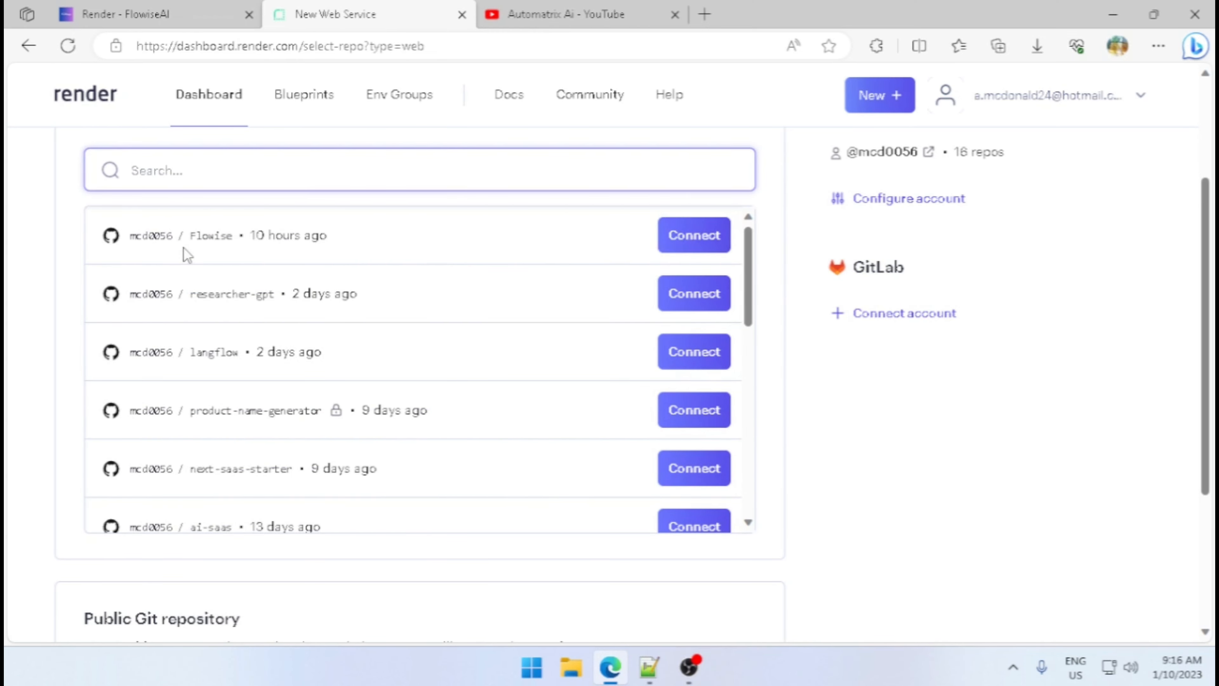
{"action": "left_click", "coordinate": [677, 237]}
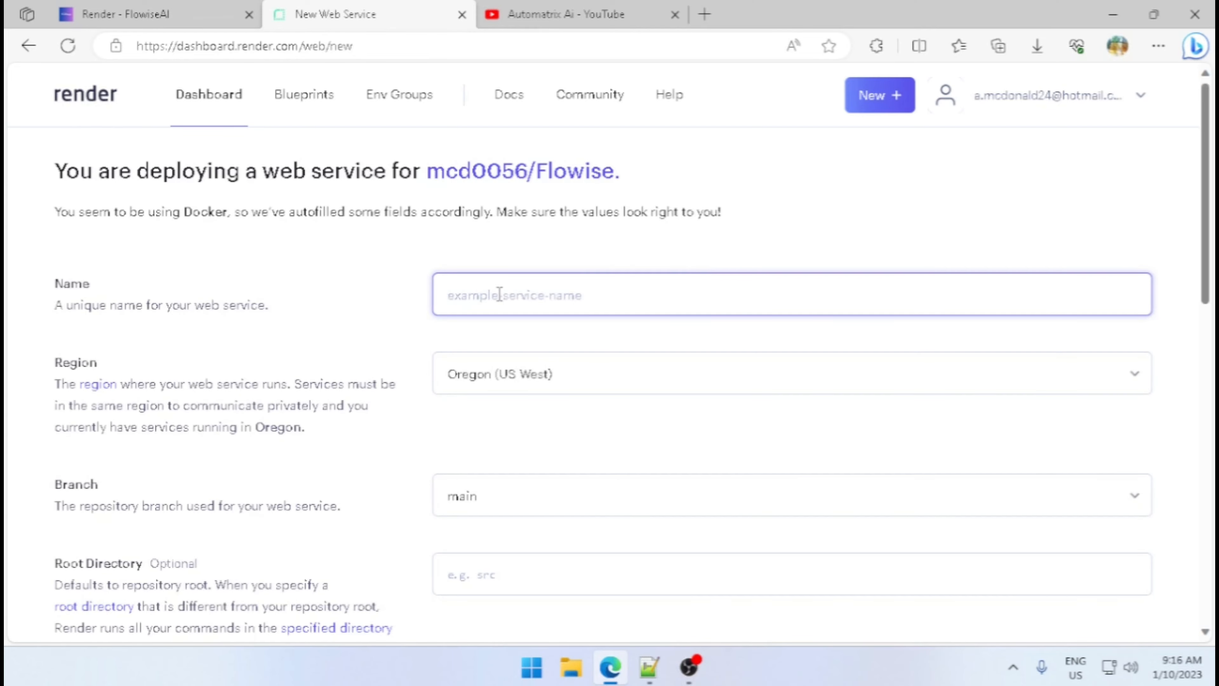
Name the web service Flowise-2, keep the Docker runtime and Starter instance type, and create the service.
{"action": "type", "text": "Flowise-"}
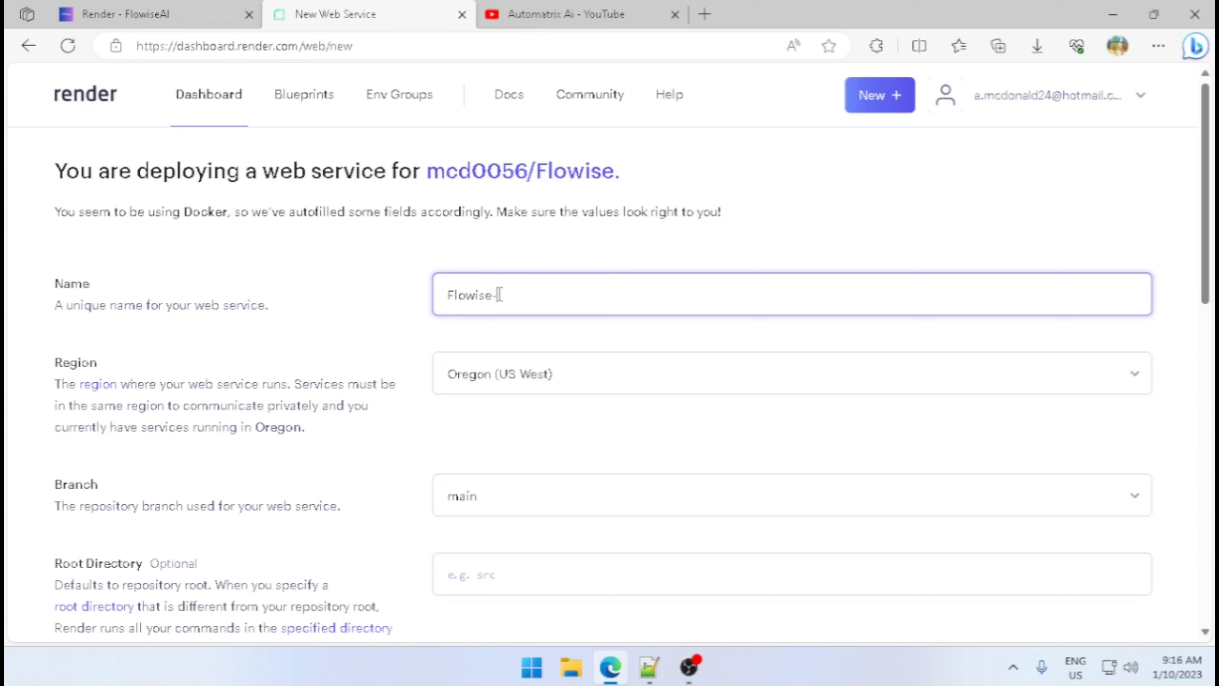
{"action": "type", "text": "2"}
{"action": "left_click", "coordinate": [546, 270]}
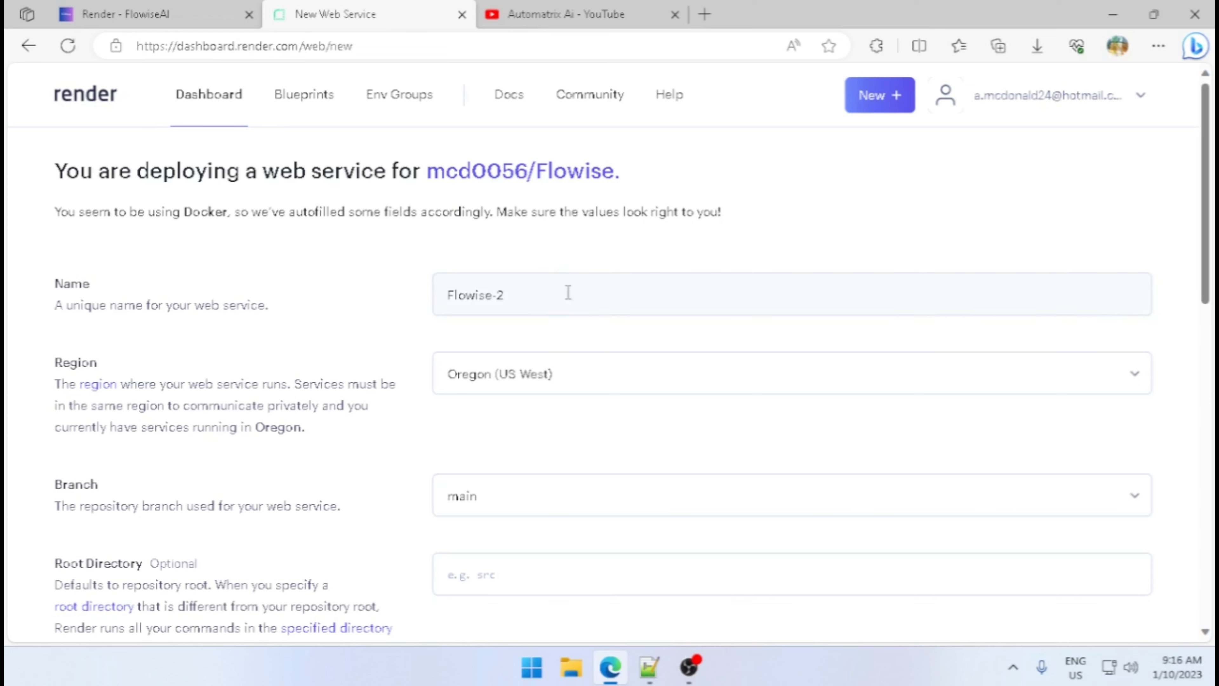
{"action": "scroll", "coordinate": [575, 307], "scroll_direction": "down", "scroll_amount": 2}
{"action": "scroll", "coordinate": [591, 288], "scroll_direction": "down", "scroll_amount": 5}
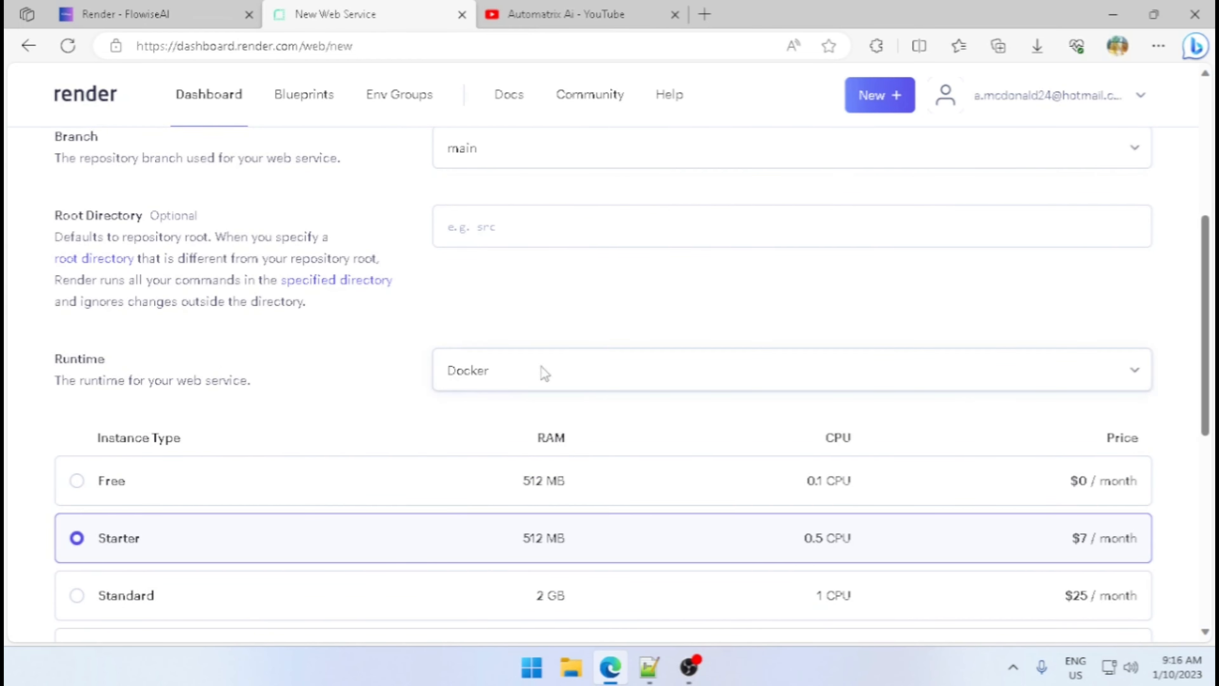
{"action": "scroll", "coordinate": [654, 321], "scroll_direction": "down", "scroll_amount": 3}
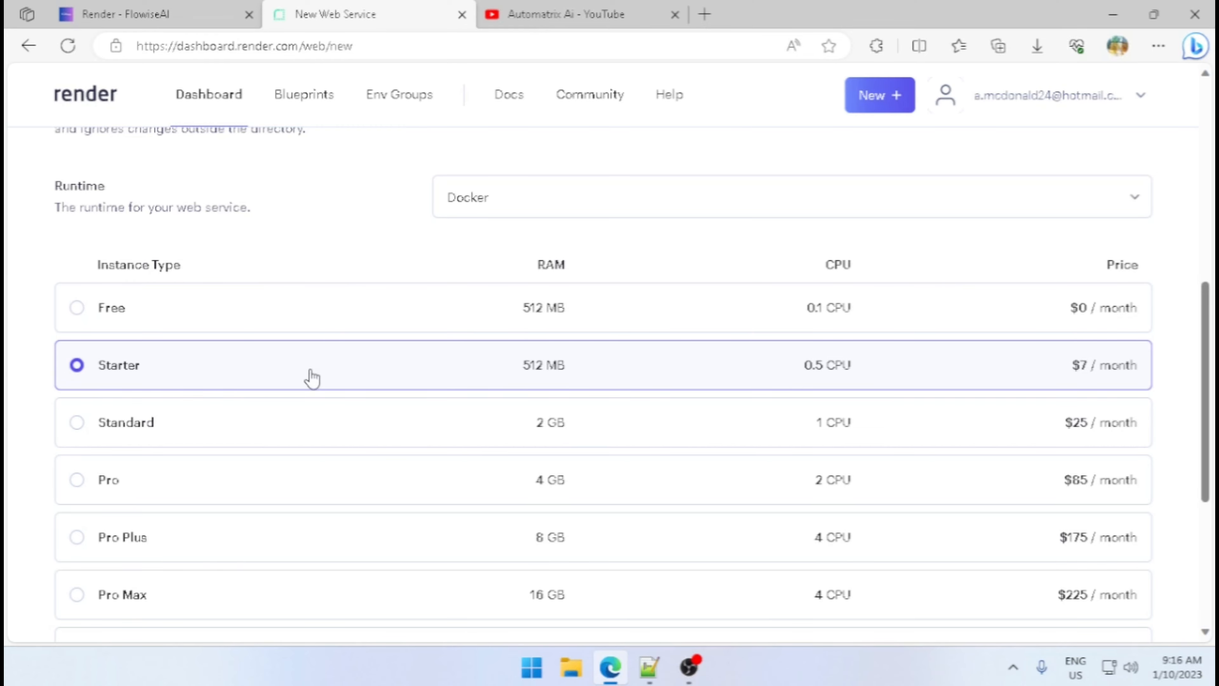
{"action": "scroll", "coordinate": [329, 243], "scroll_direction": "down", "scroll_amount": 5}
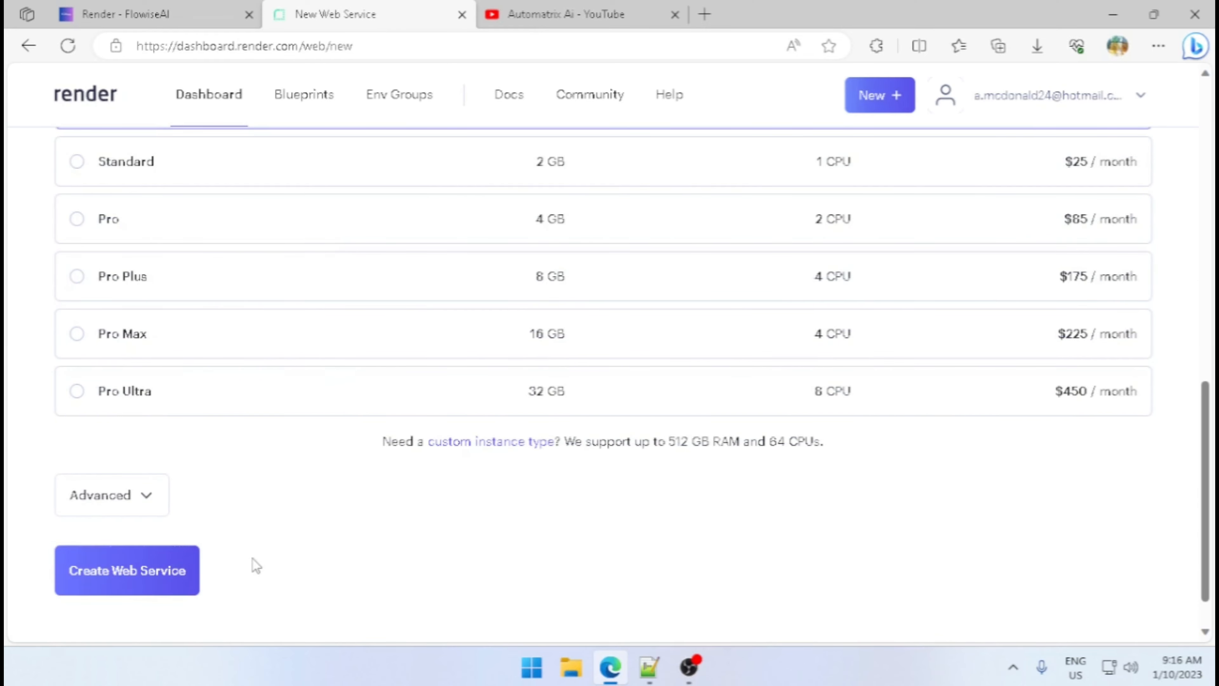
{"action": "left_click", "coordinate": [176, 584]}
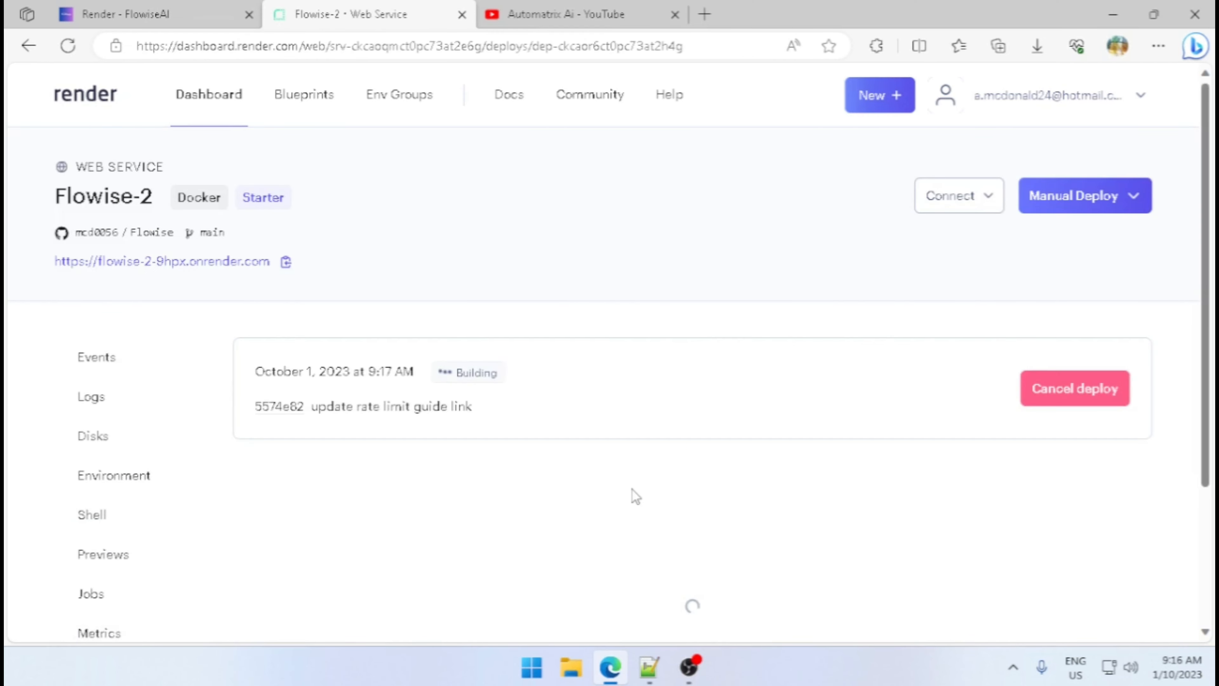
Check the Flowise-2 deployment log and open the deployed application at its onrender.com address.
{"action": "scroll", "coordinate": [618, 440], "scroll_direction": "down", "scroll_amount": 3}
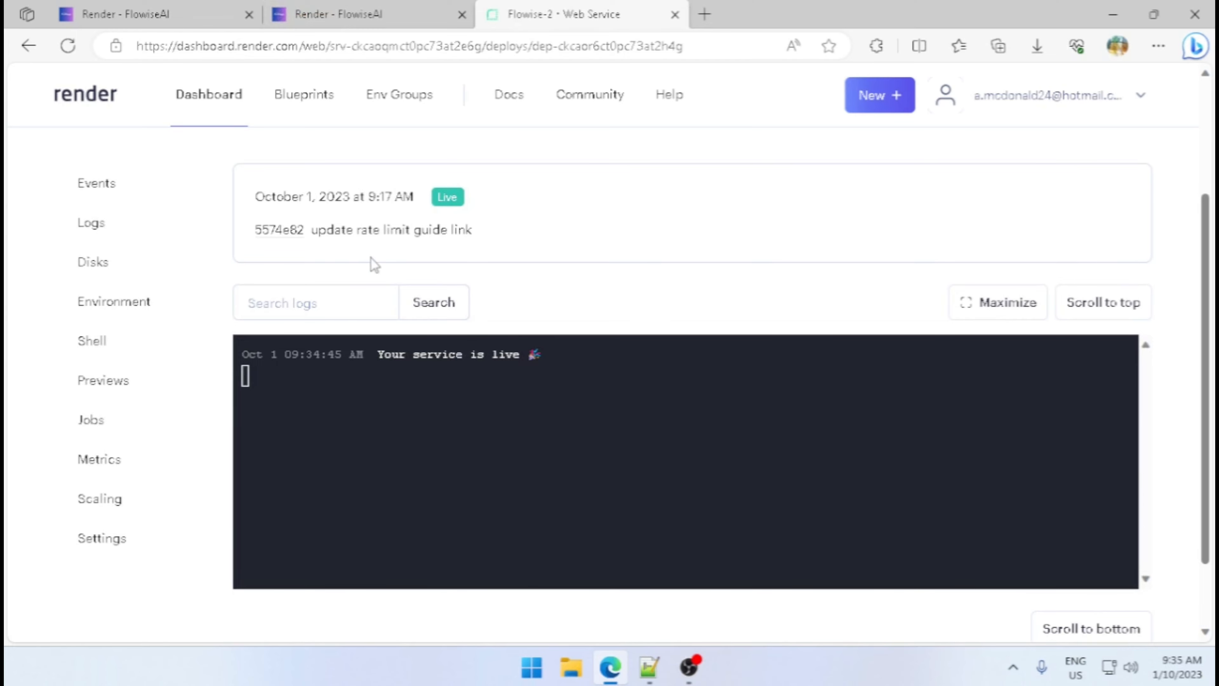
{"action": "scroll", "coordinate": [563, 300], "scroll_direction": "up", "scroll_amount": 3}
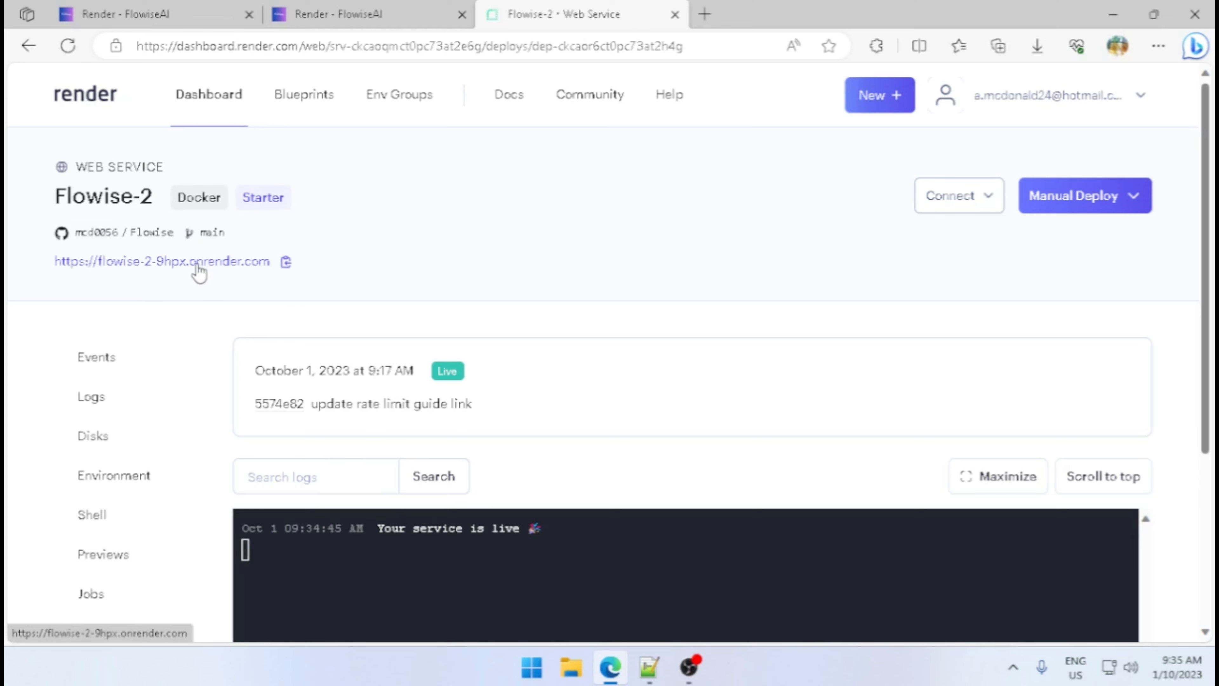
{"action": "left_click", "coordinate": [210, 274]}
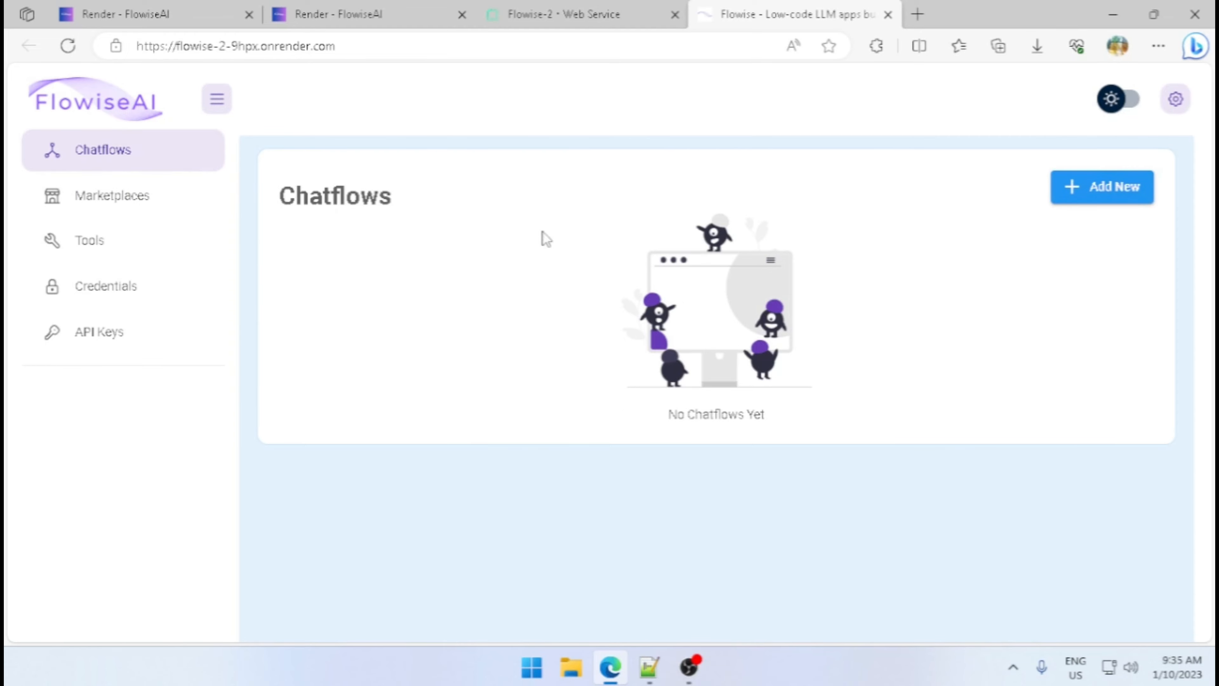
Return to the Flowise-2 service on Render, start adding a disk, and enter a disk name beginning with "My".
{"action": "left_click", "coordinate": [589, 19]}
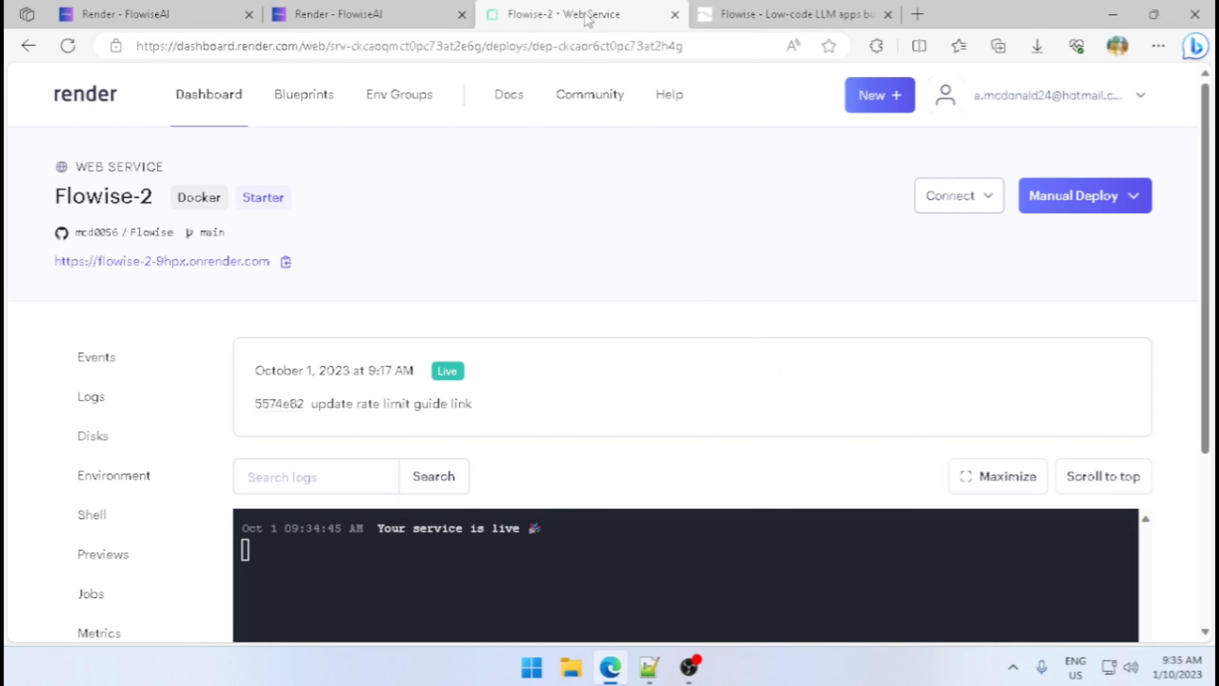
{"action": "scroll", "coordinate": [642, 400], "scroll_direction": "down", "scroll_amount": 3}
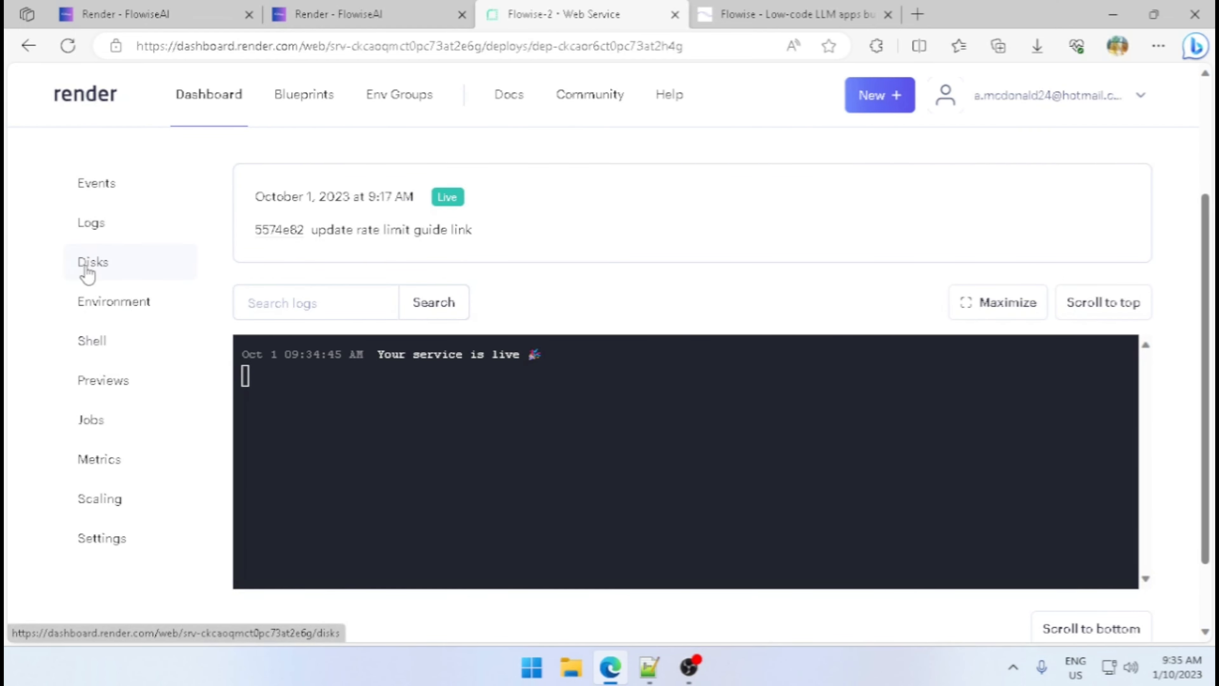
{"action": "left_click", "coordinate": [104, 271]}
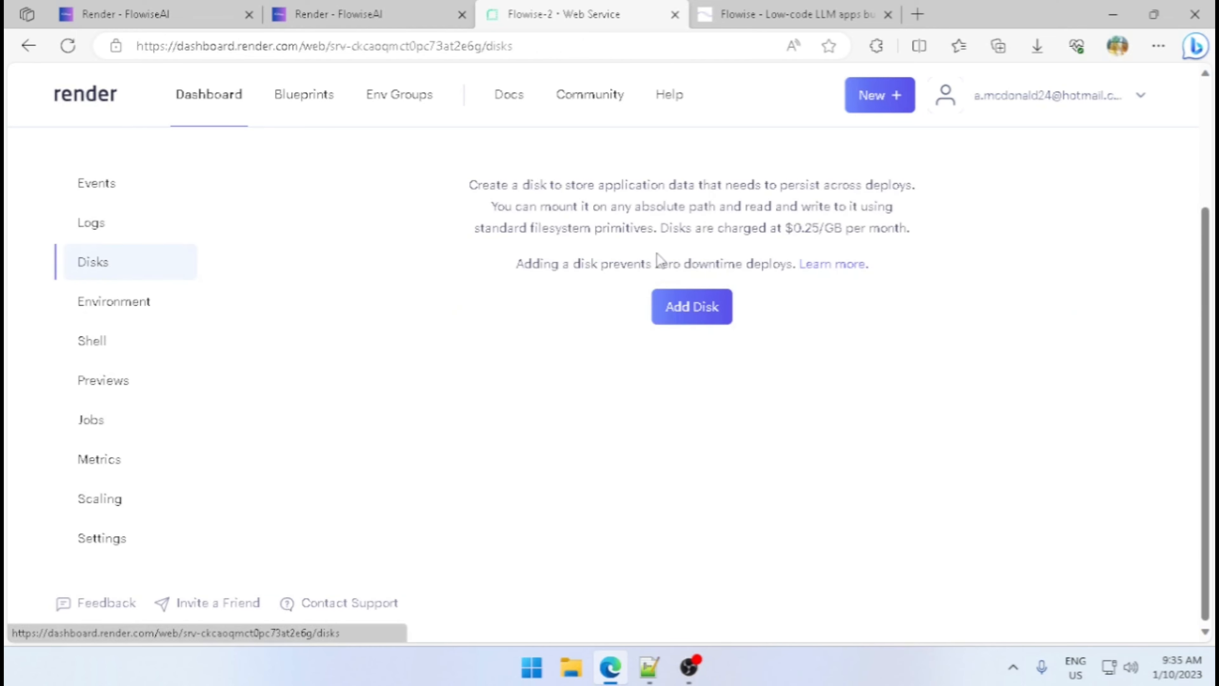
{"action": "left_click", "coordinate": [703, 316]}
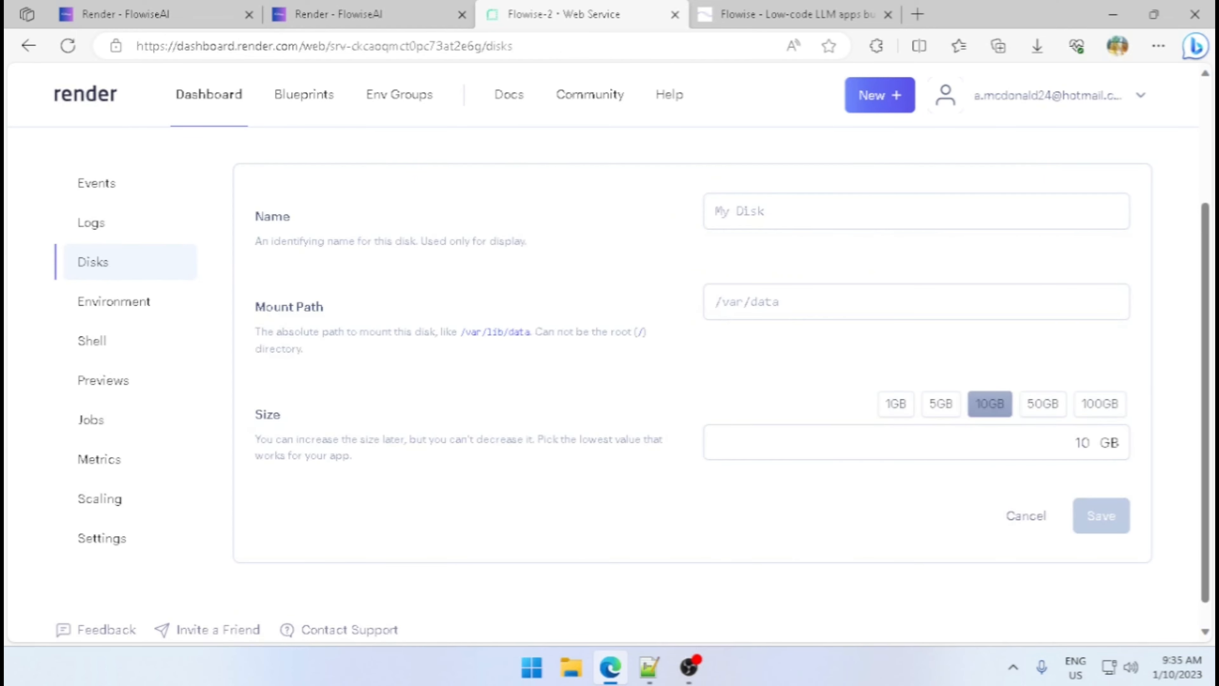
{"action": "scroll", "coordinate": [379, 424], "scroll_direction": "up", "scroll_amount": 3}
{"action": "scroll", "coordinate": [753, 374], "scroll_direction": "down", "scroll_amount": 2}
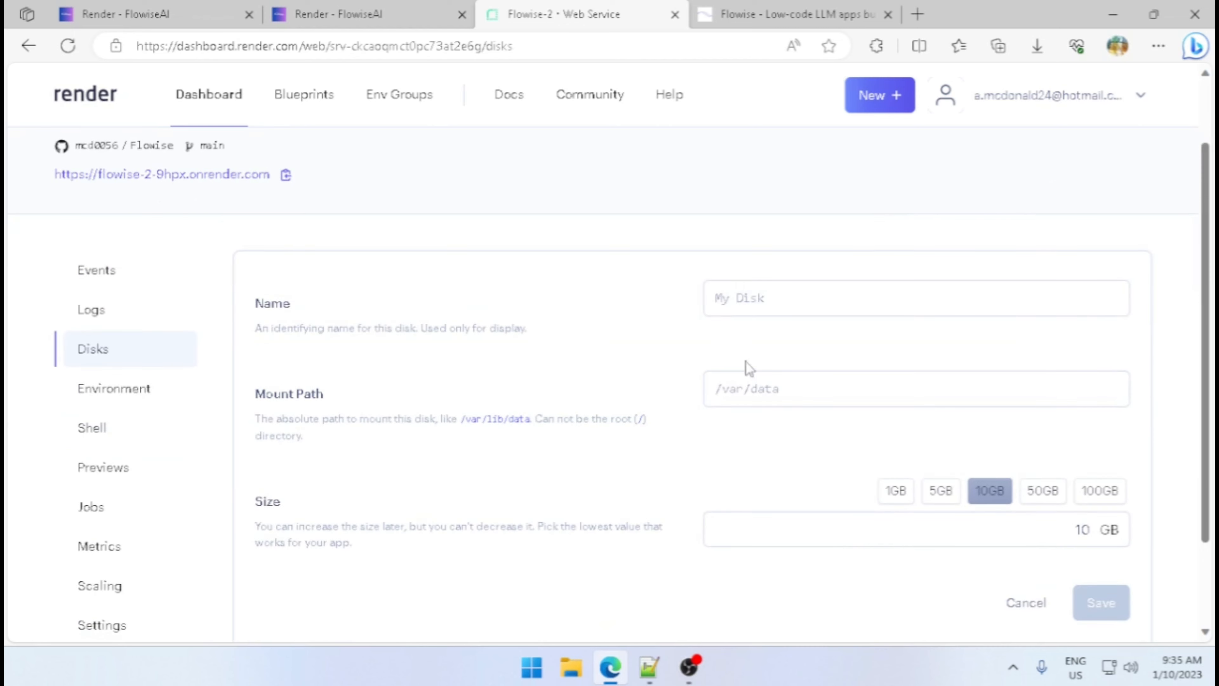
{"action": "left_click", "coordinate": [732, 305]}
{"action": "type", "text": "My"}
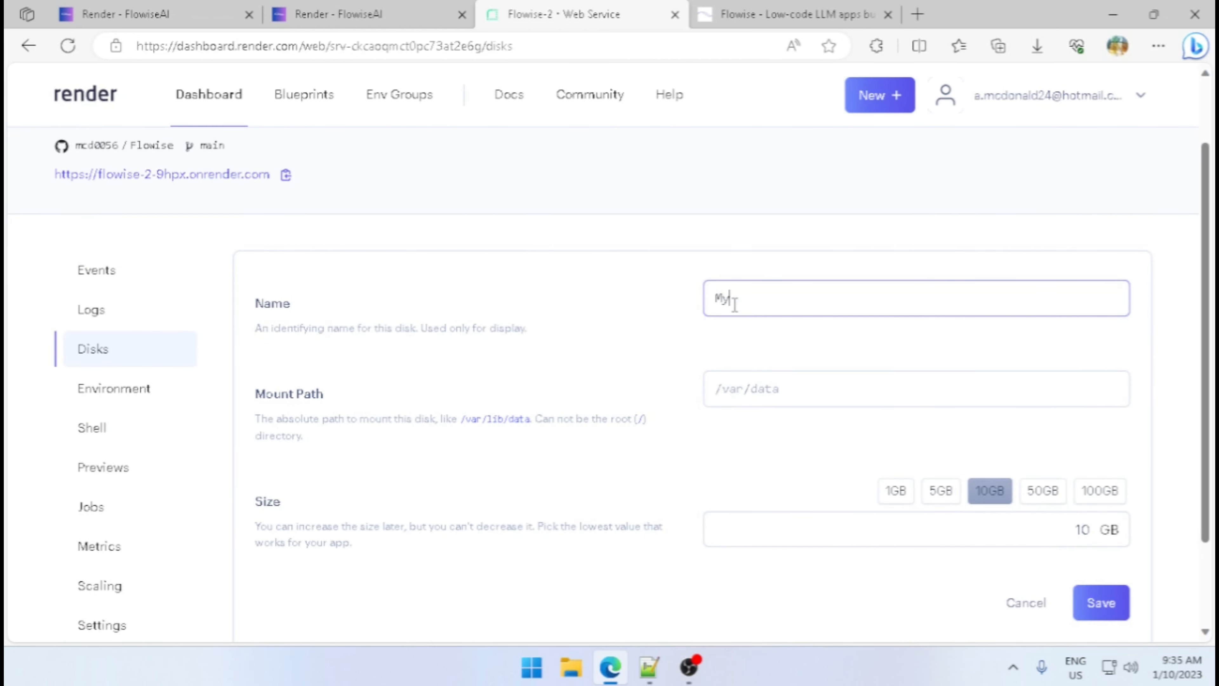